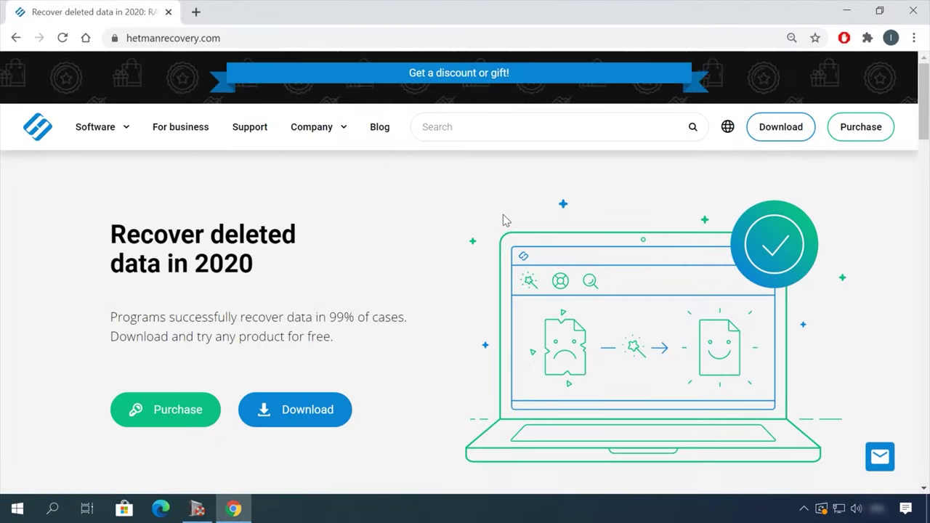
- Find Partition Recovery 3.1 in the full product list and download its 41 MB installer
scroll(480, 222, down, 15)
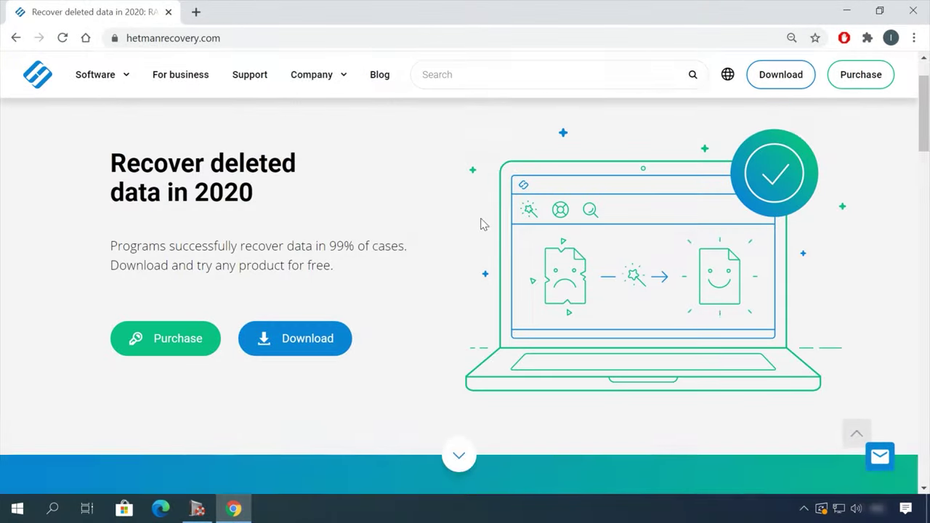
mouse_move(125, 131)
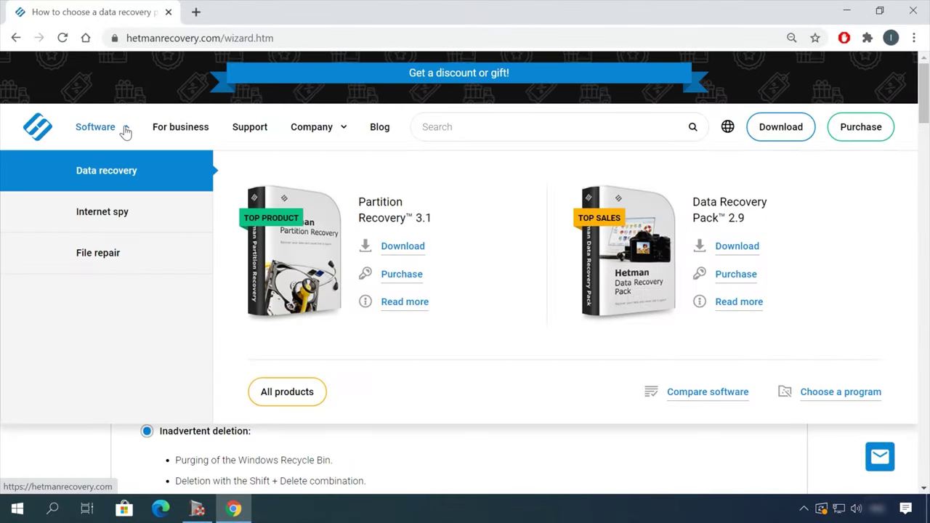
click(304, 398)
scroll(369, 367, down, 2)
scroll(368, 367, down, 5)
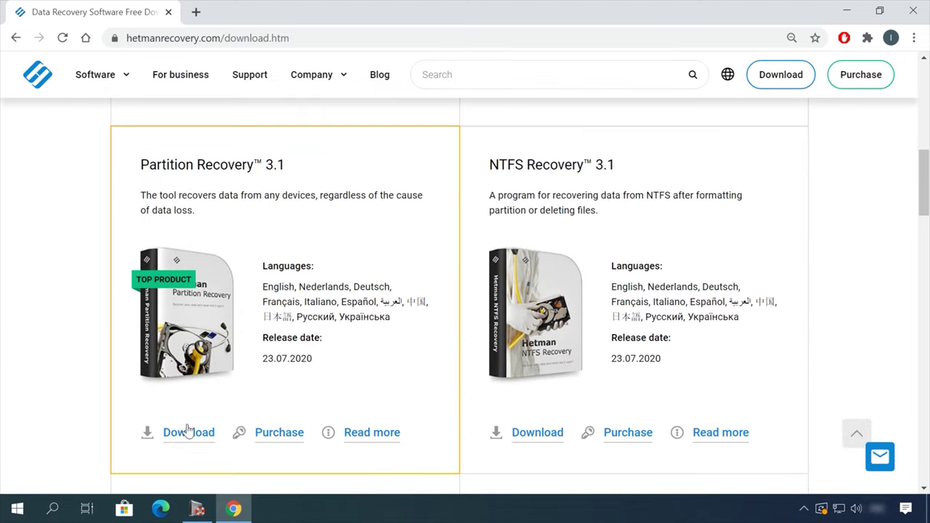
click(187, 430)
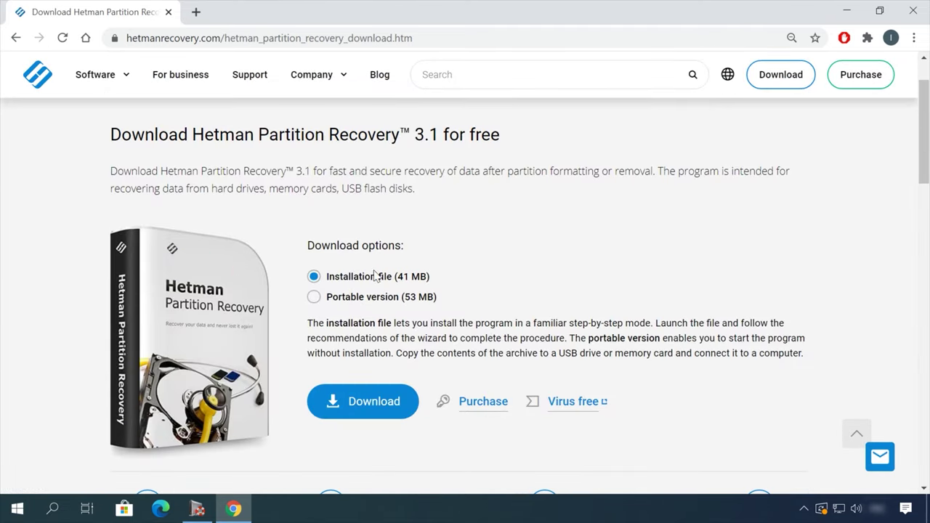
click(370, 411)
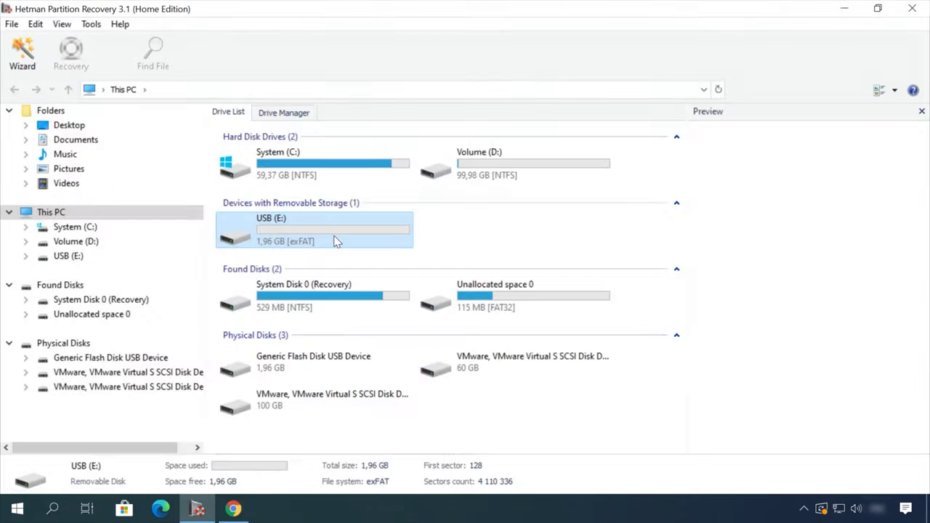
- Fast-scan USB (E:) and preview a deleted document in the Doc folder
double_click(334, 240)
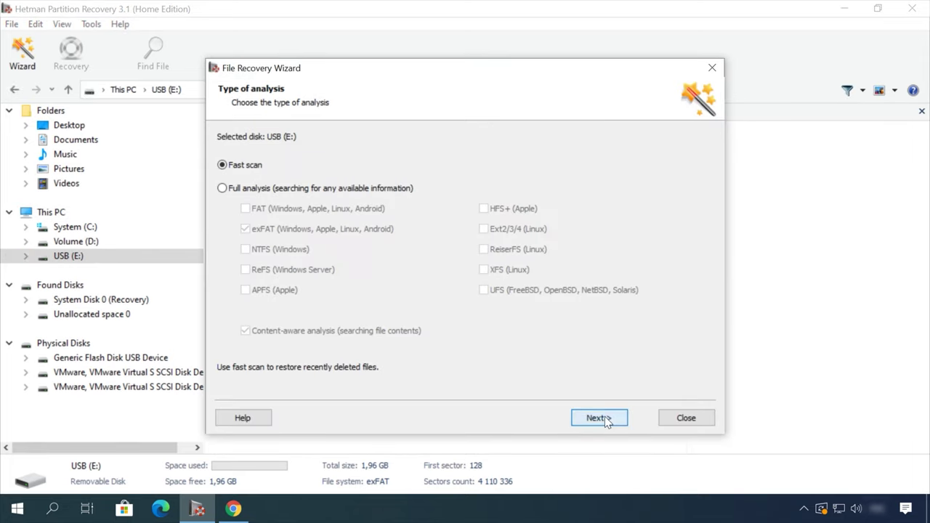
click(602, 417)
double_click(432, 153)
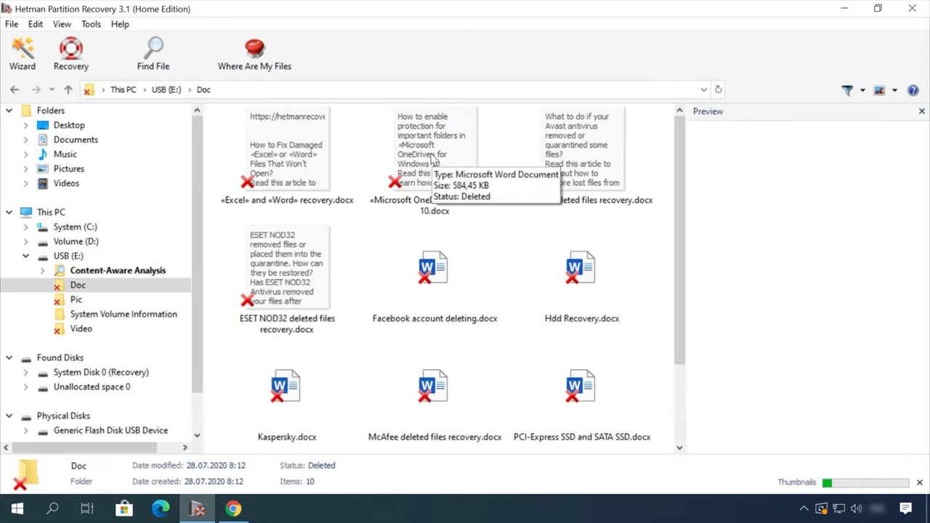
click(432, 153)
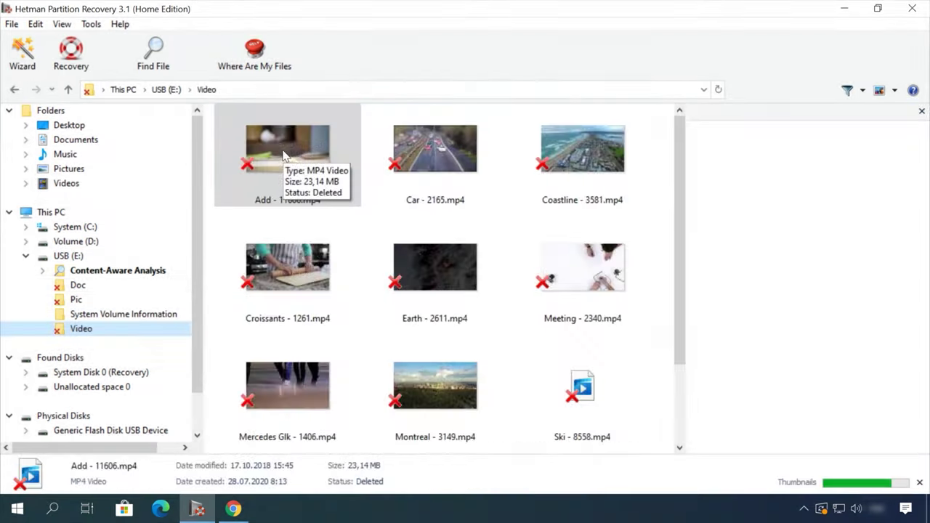
- Preview Earth - 2611.mp4 at 00:30 and recover it to disk
click(410, 247)
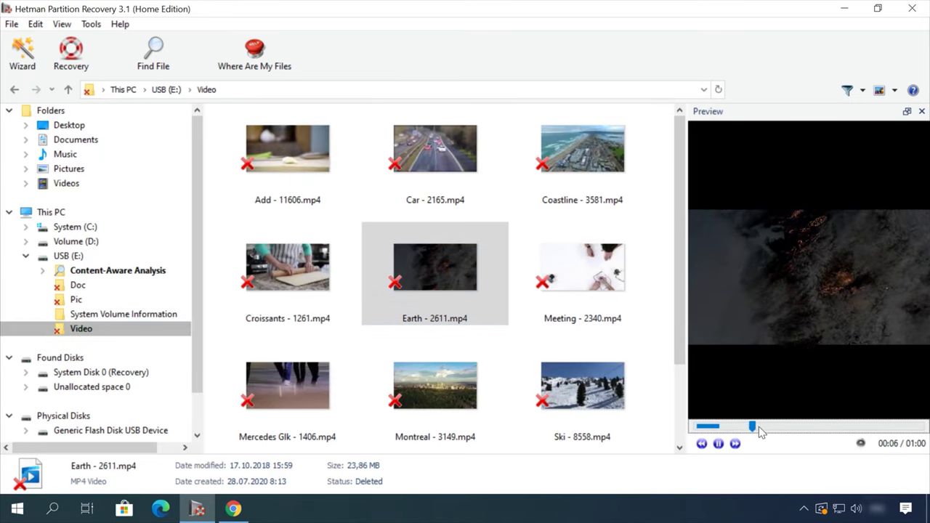
drag(758, 427, 810, 427)
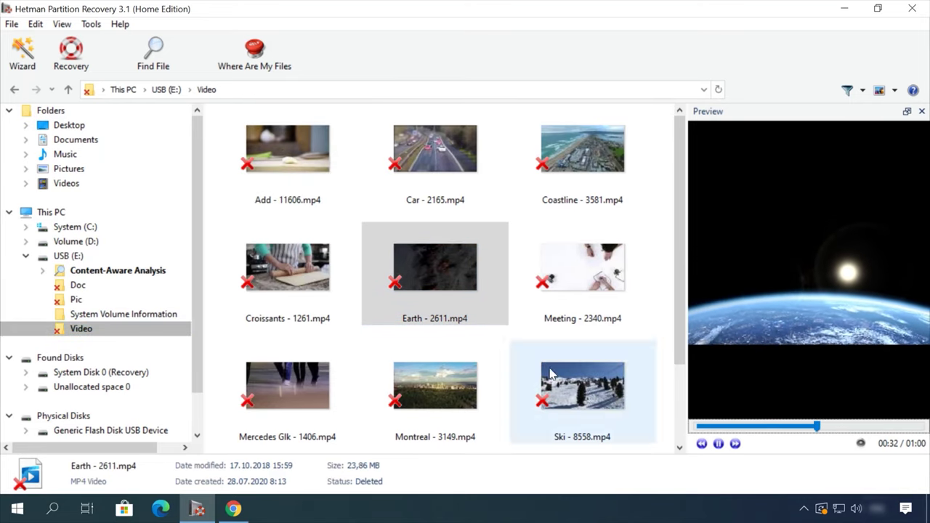
right_click(451, 260)
click(483, 272)
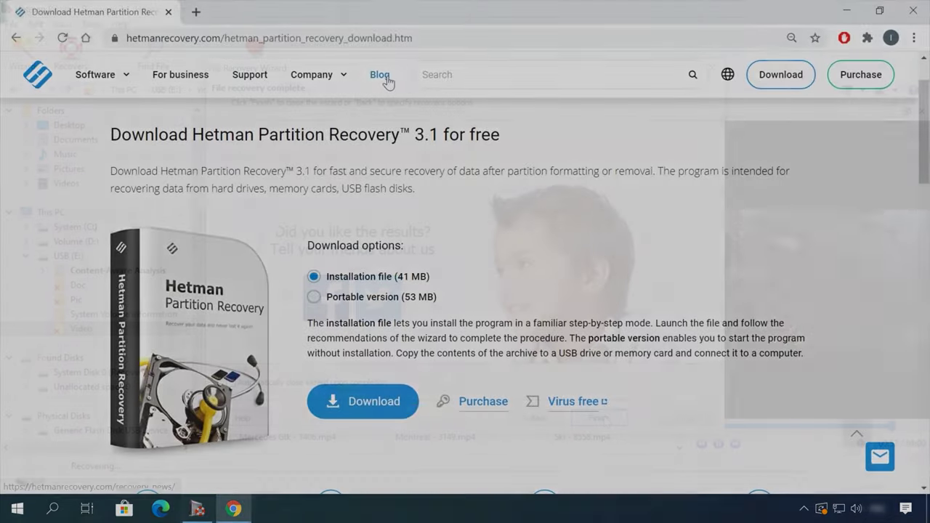
- Open the blog article How to remove files safely from an HDD or SSD in Windows 10
click(383, 78)
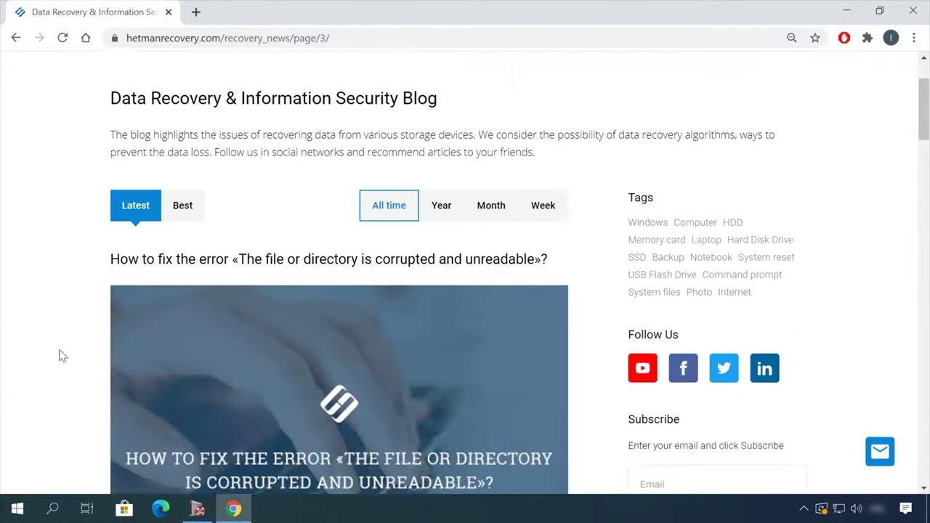
scroll(65, 351, down, 5)
scroll(69, 349, down, 10)
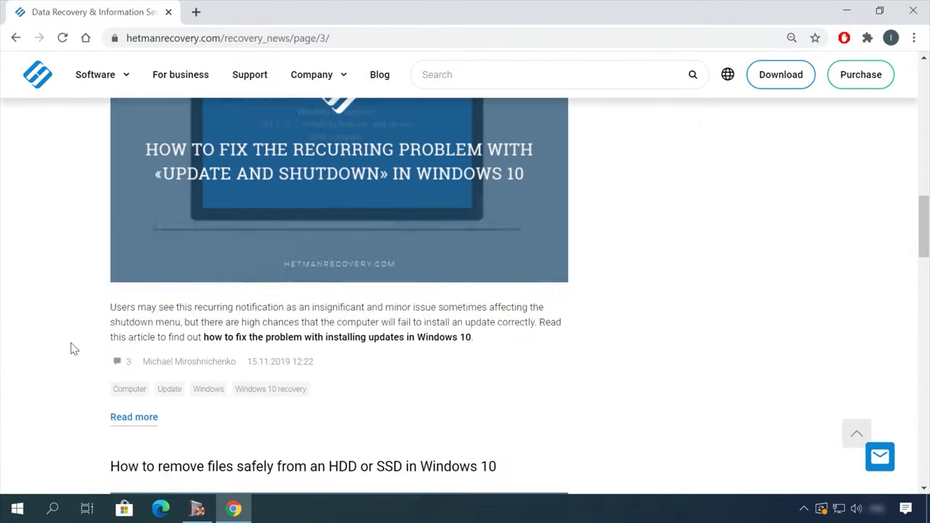
click(423, 112)
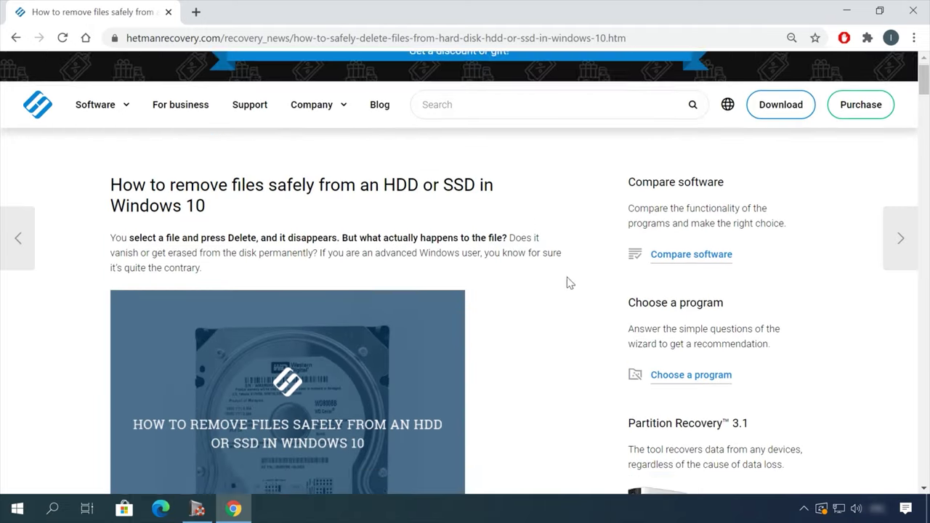
scroll(567, 280, down, 8)
scroll(589, 289, down, 20)
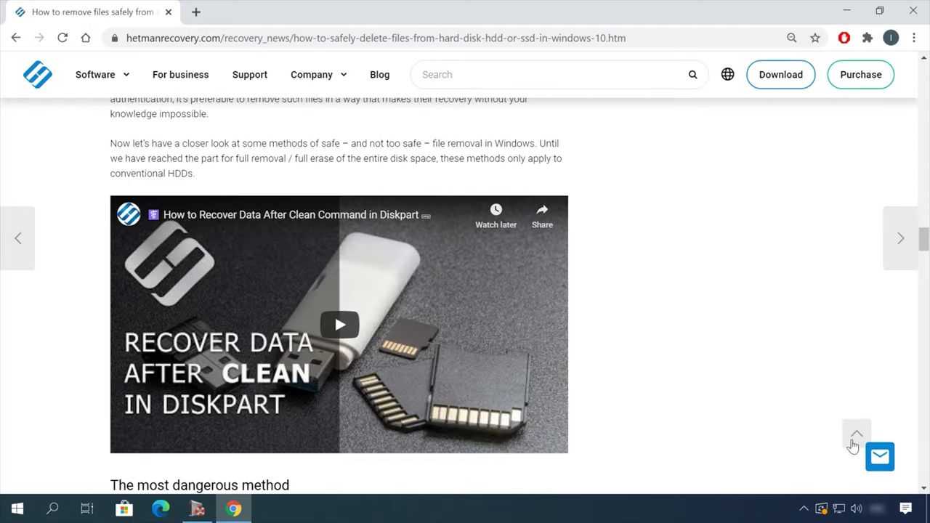
- Start a chat message reading 'Hello' in the leave-a-message form
click(872, 452)
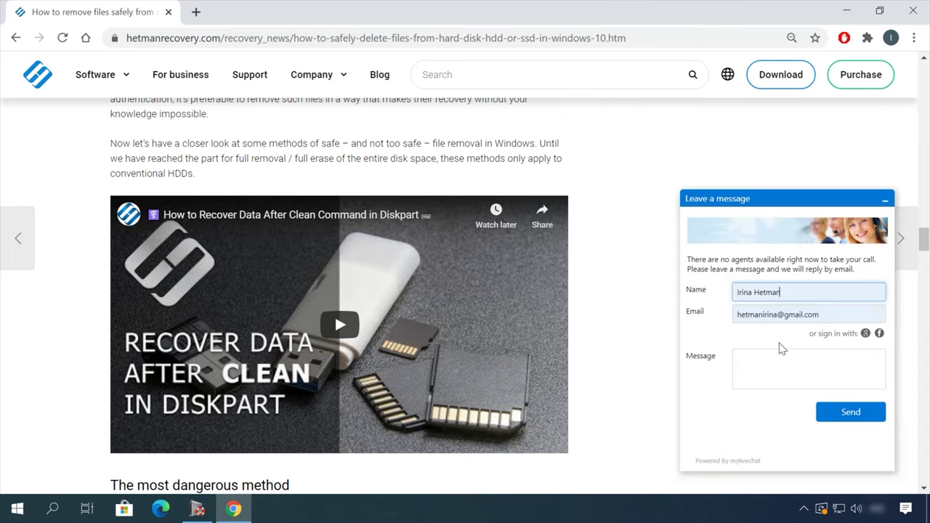
click(780, 363)
text(Hello)
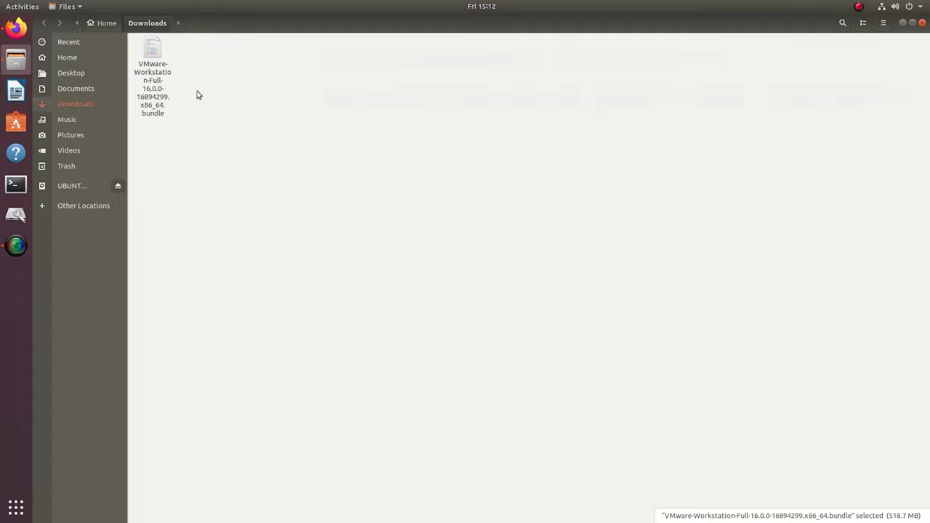
- Allow the VMware-Workstation-Full-16.0.0-16894299.x86_64.bundle file to execute as a program via its Permissions
click(158, 113)
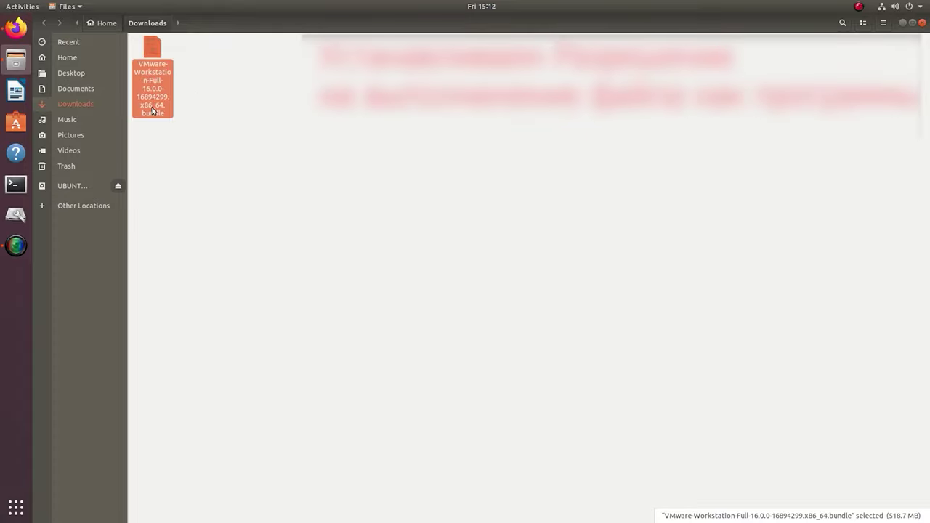
right_click(159, 115)
click(198, 246)
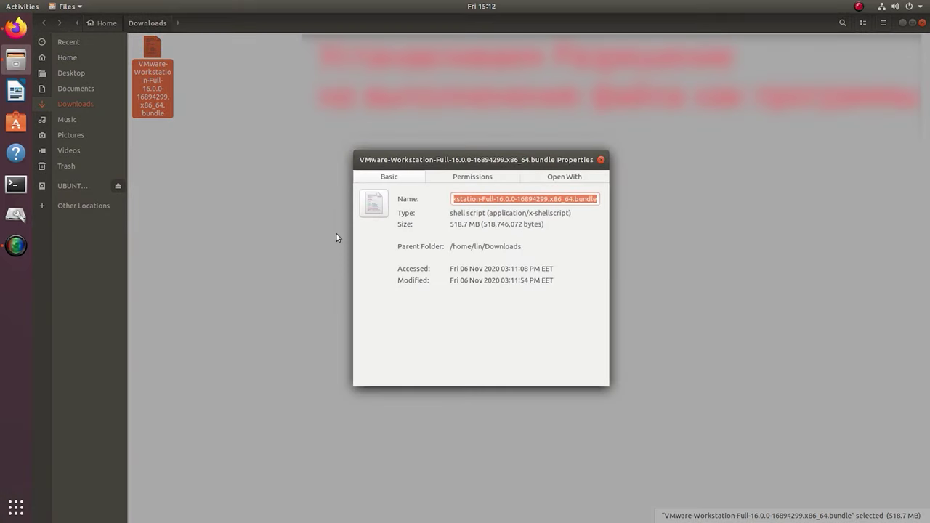
click(479, 181)
click(428, 312)
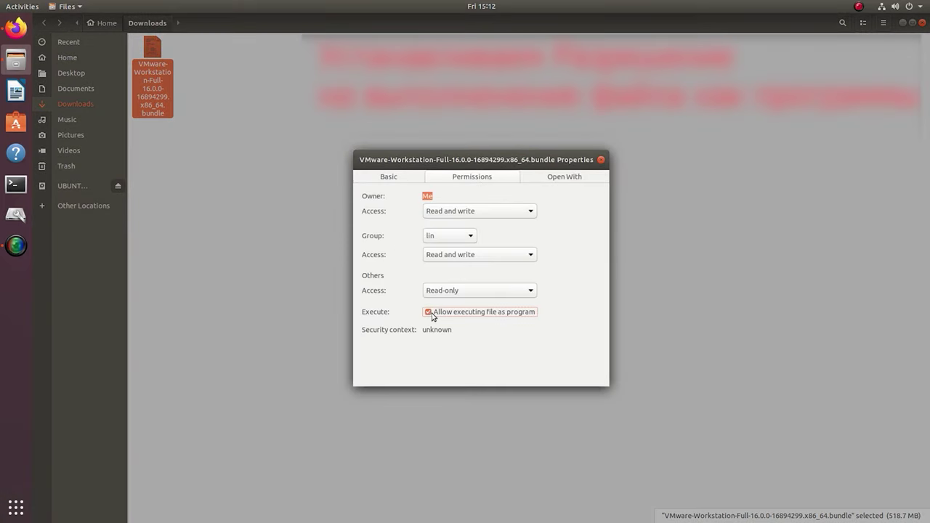
click(601, 160)
click(238, 144)
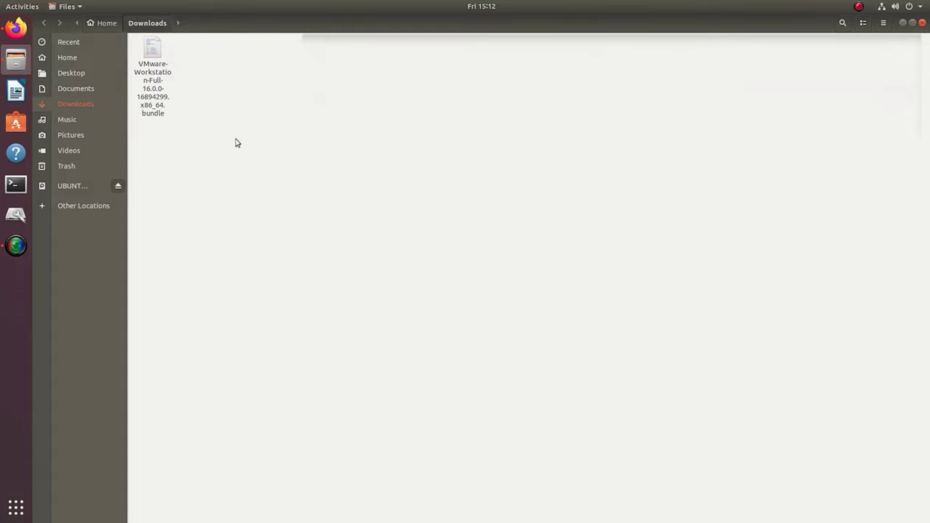
right_click(276, 167)
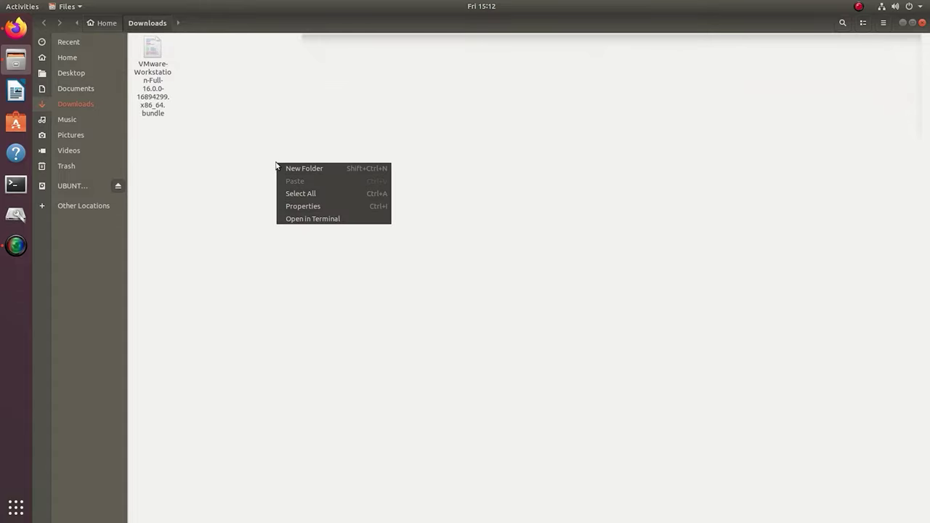
- Open a terminal in Downloads and run sudo apt update
click(312, 219)
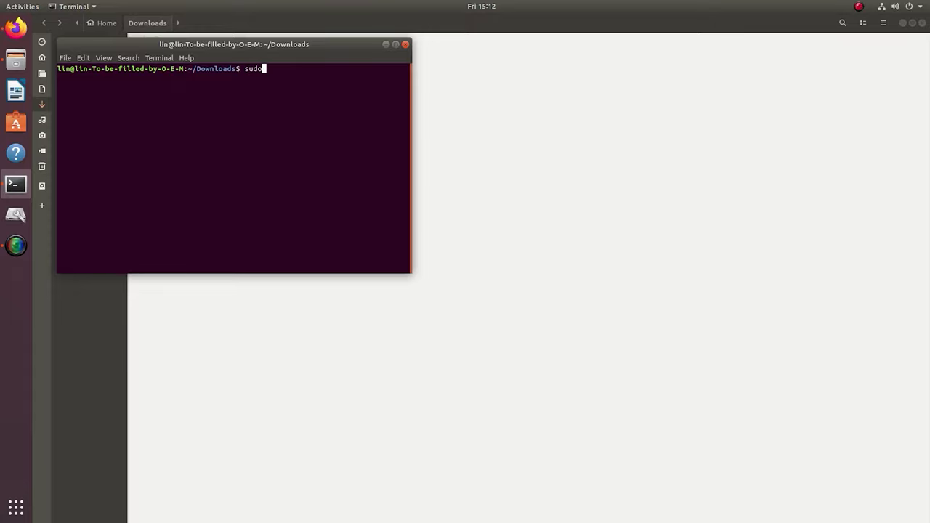
text(pt update)
key(Return)
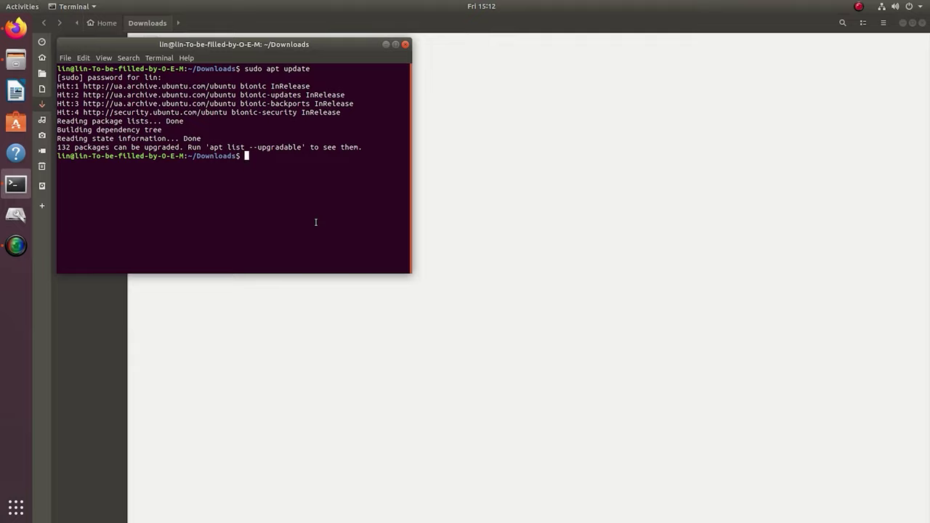
- Install gcc and build-essential, confirming with y, then list the Downloads folder
text(sudo apt install gcc build-essential)
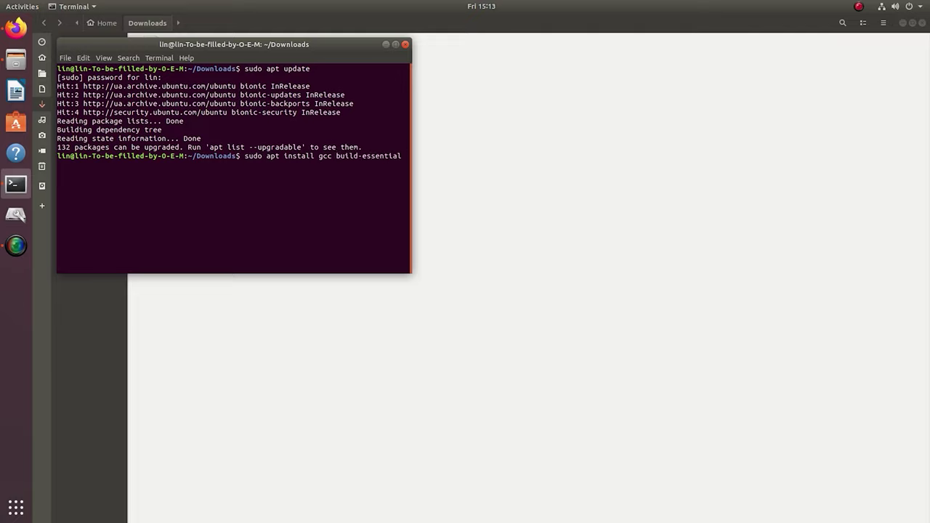
key(Return)
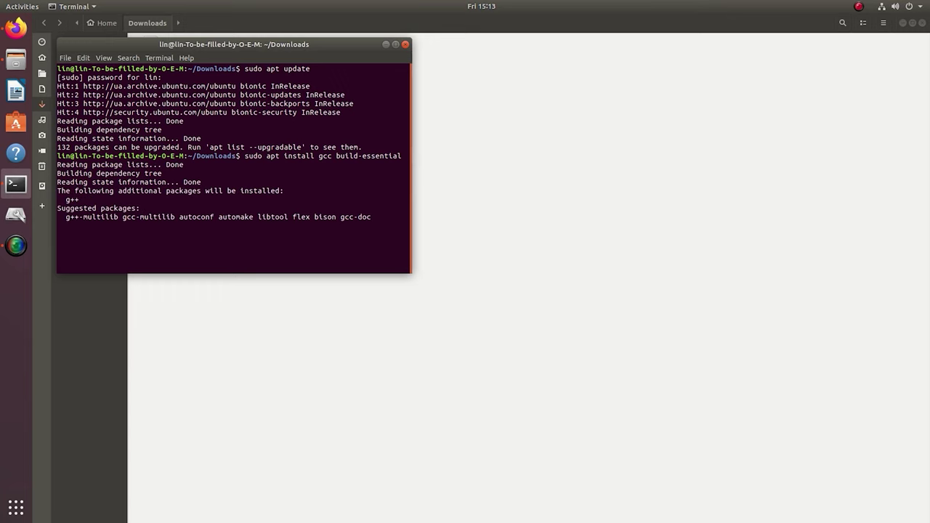
text(y)
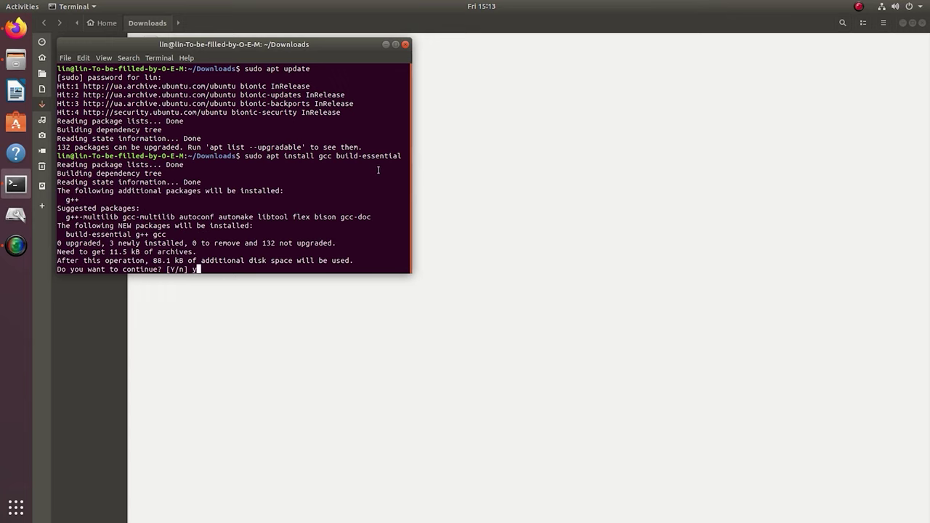
key(Return)
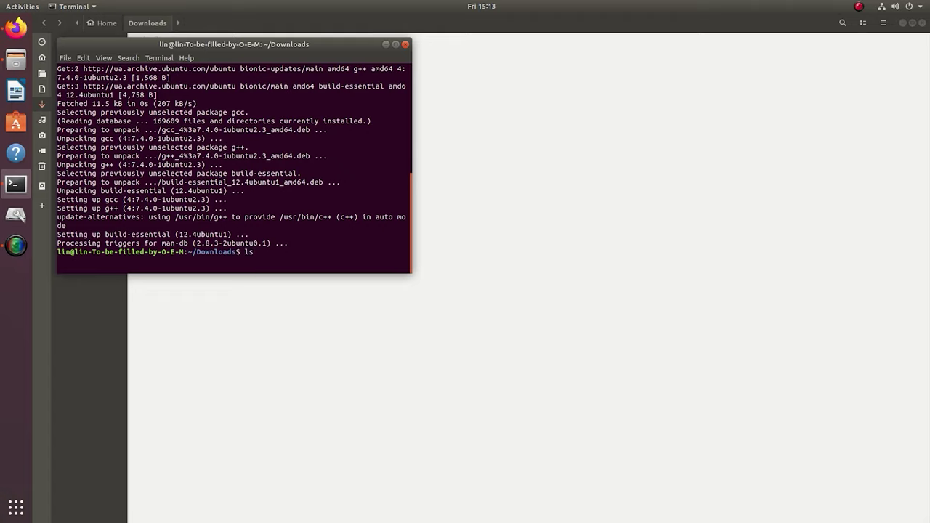
key(Return)
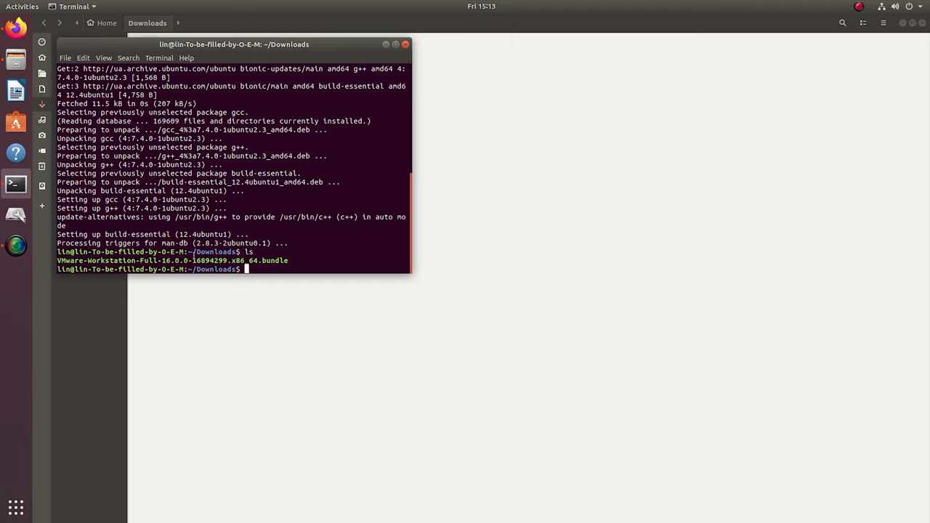
- Copy the VMware bundle's file name from the terminal listing
drag(290, 260, 58, 260)
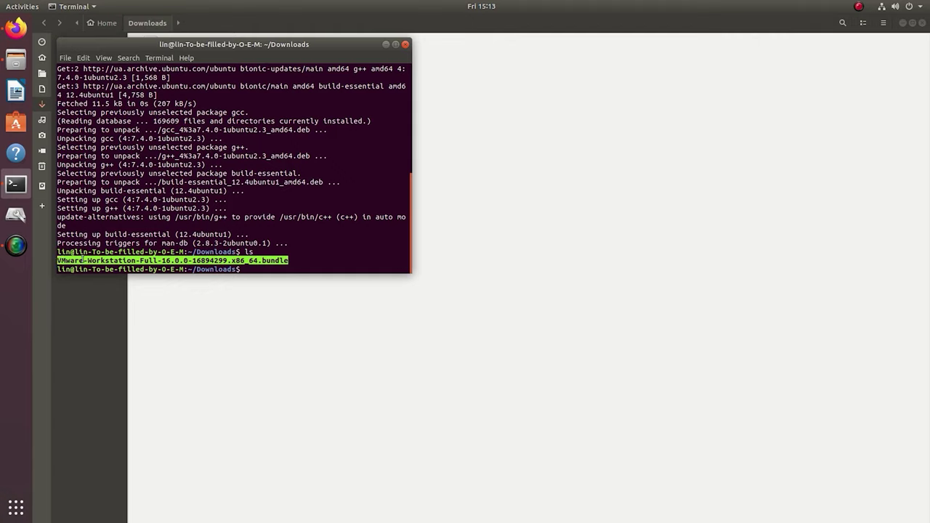
right_click(89, 261)
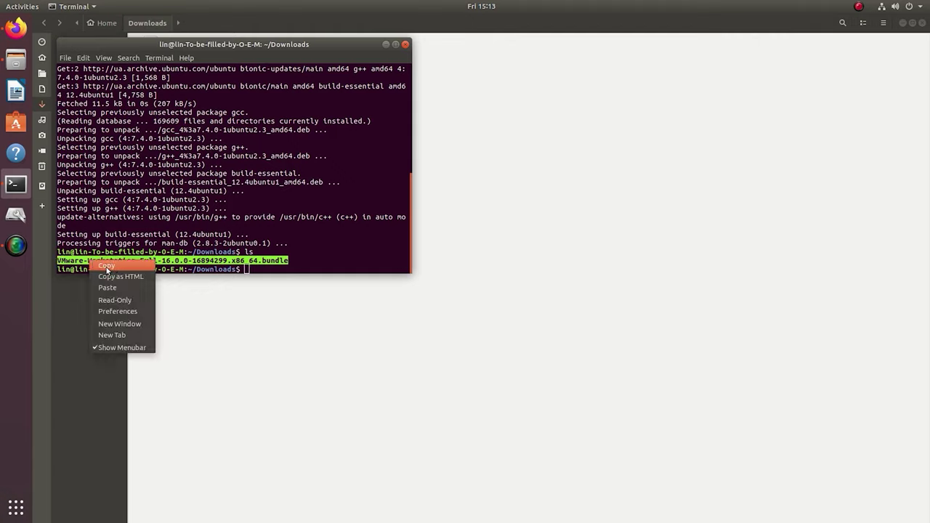
click(107, 266)
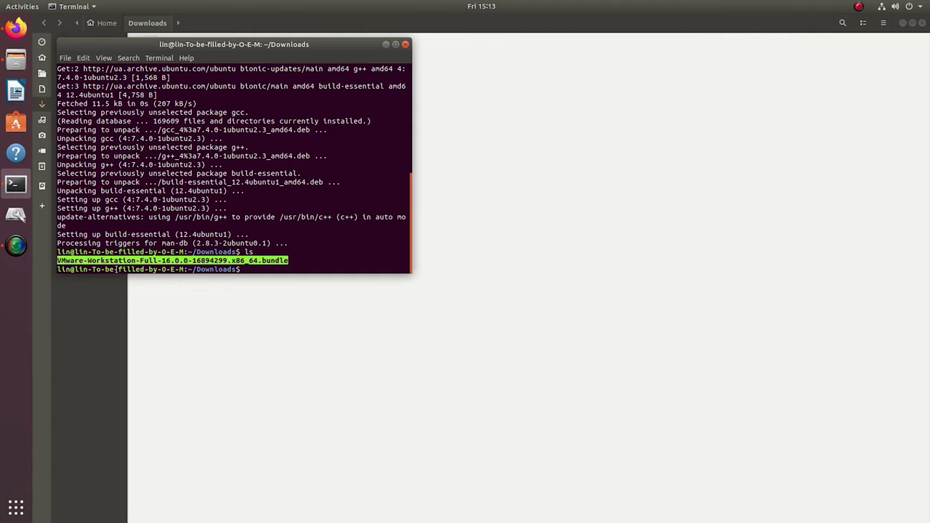
click(254, 269)
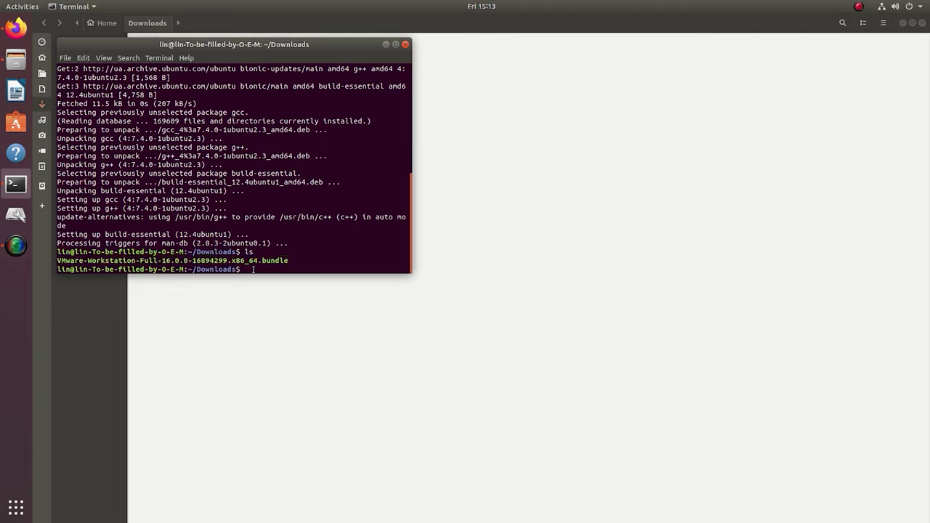
- Run sudo ./ followed by the pasted bundle name to install VMware Workstation 16.0.0
text(sudo ./)
right_click(282, 269)
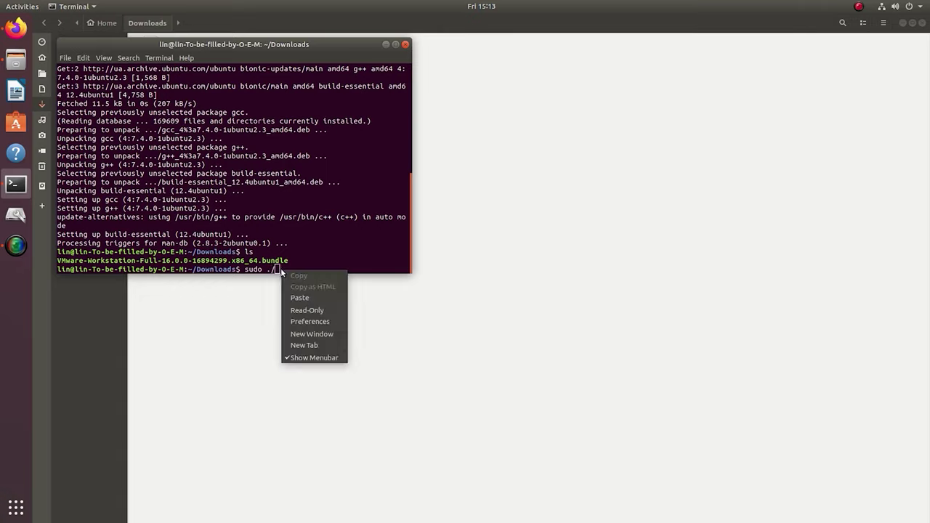
click(309, 298)
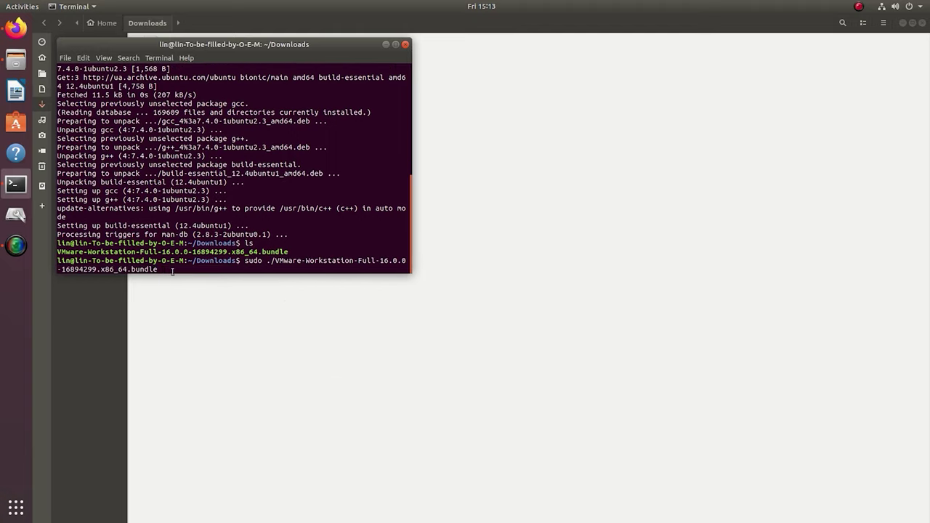
key(Return)
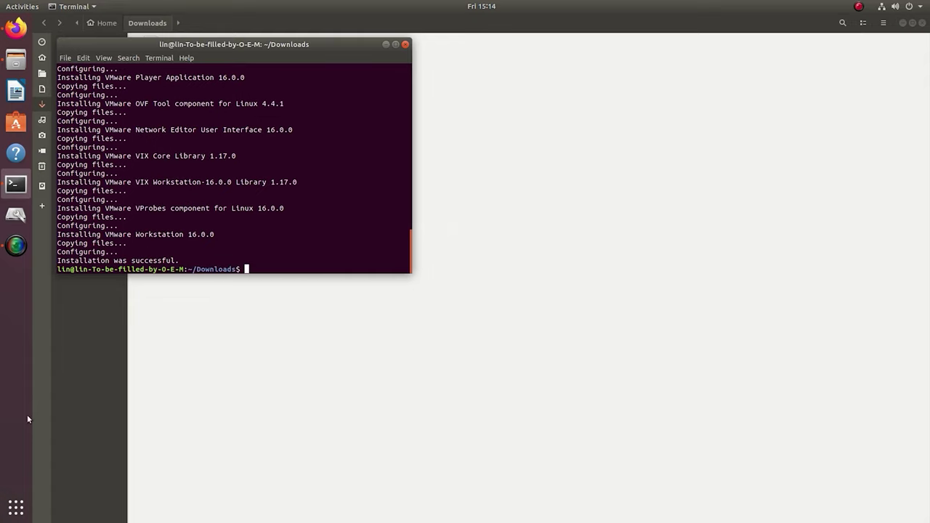
- Launch VMware Workstation and accept the Workstation and OVF Tool license agreements
click(15, 508)
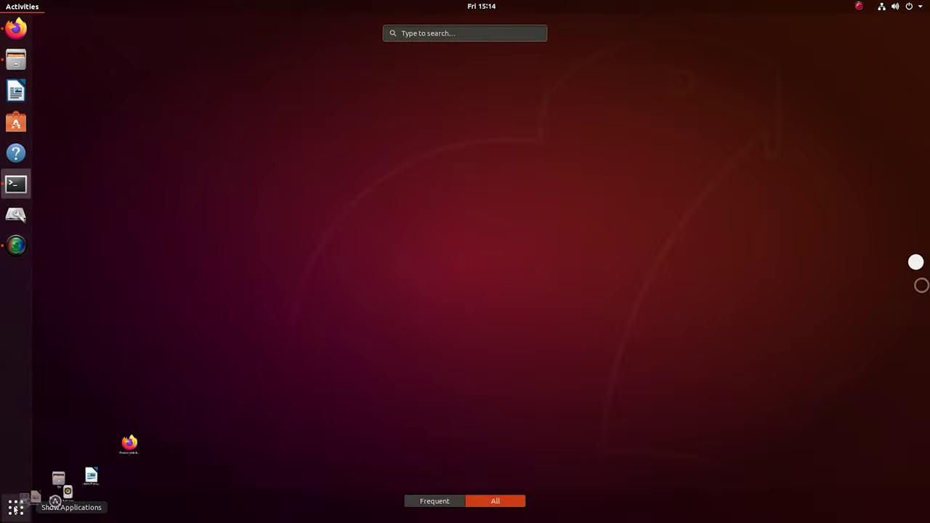
scroll(486, 421, down, 1)
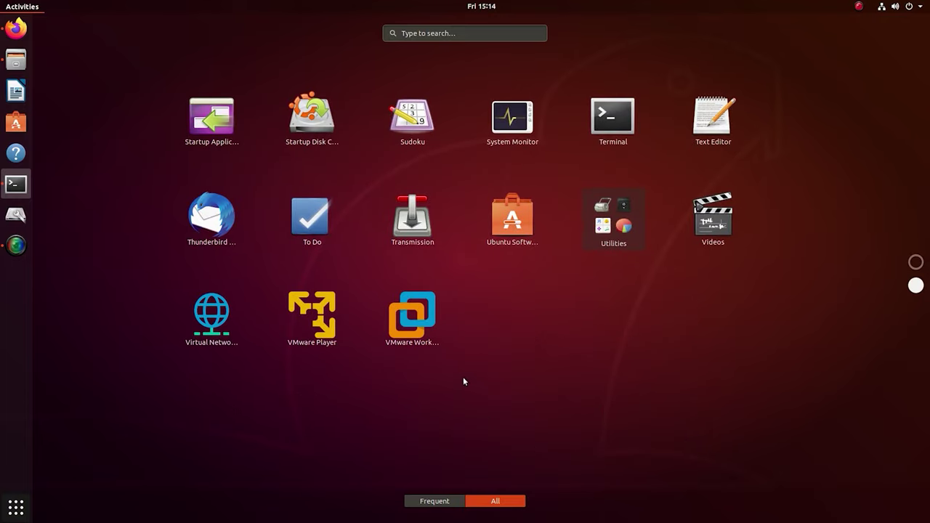
click(421, 346)
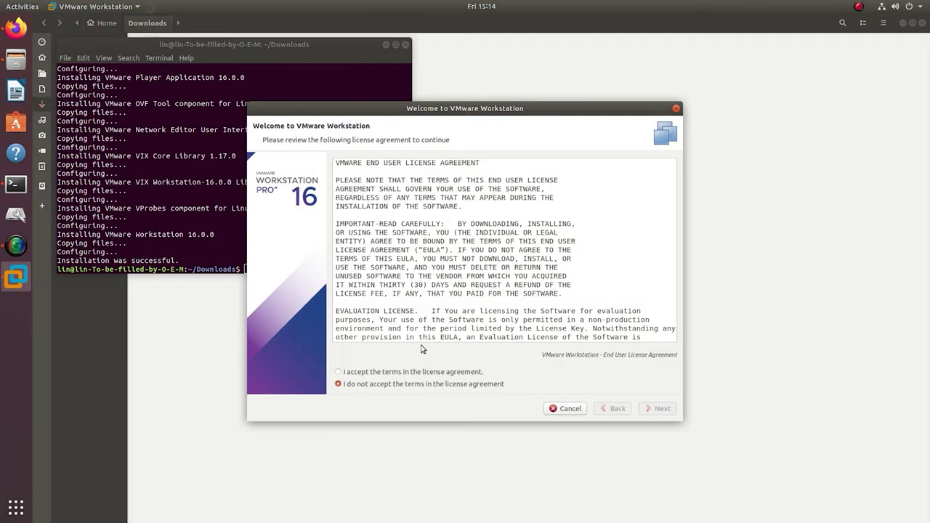
click(387, 373)
click(661, 413)
click(371, 374)
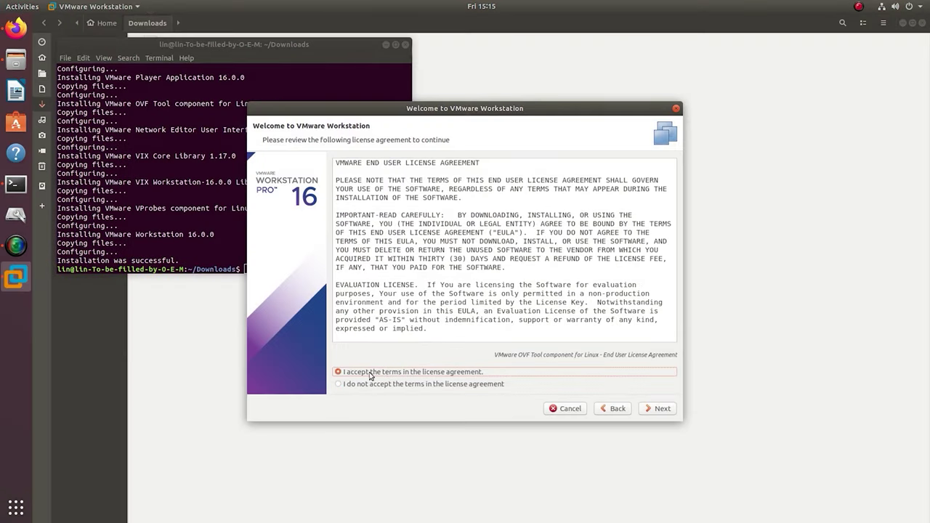
click(661, 409)
- Decline checking for updates on startup and joining the CEIP
click(474, 285)
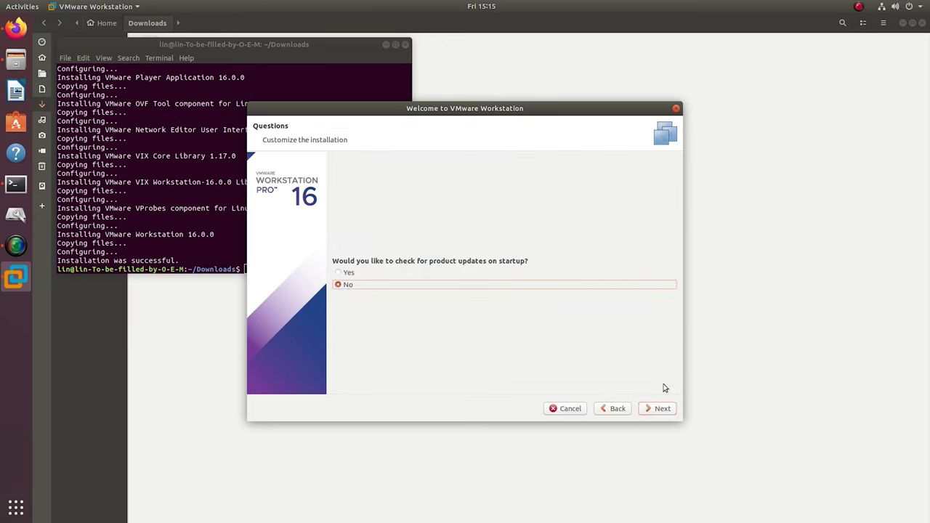
click(660, 408)
click(339, 334)
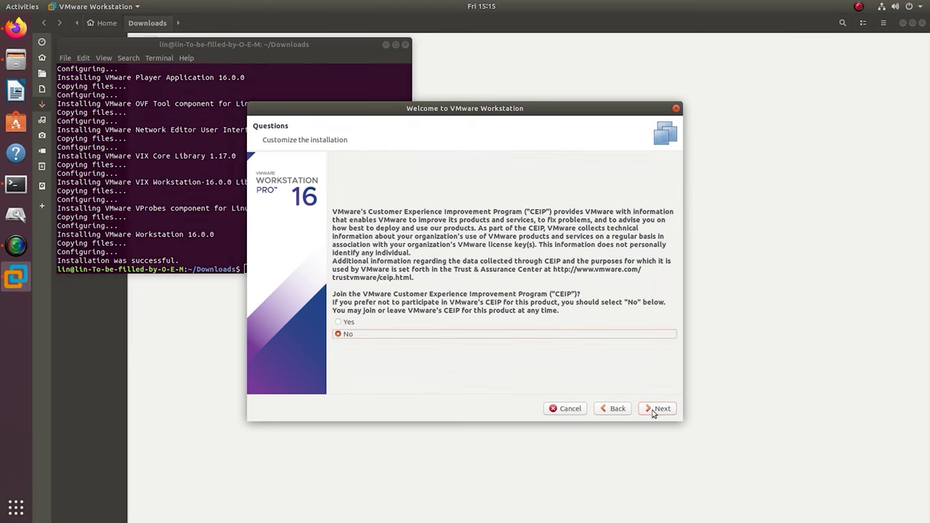
click(657, 409)
- Choose the 30-day trial, finish the wizard, and authenticate with the superuser password
click(431, 309)
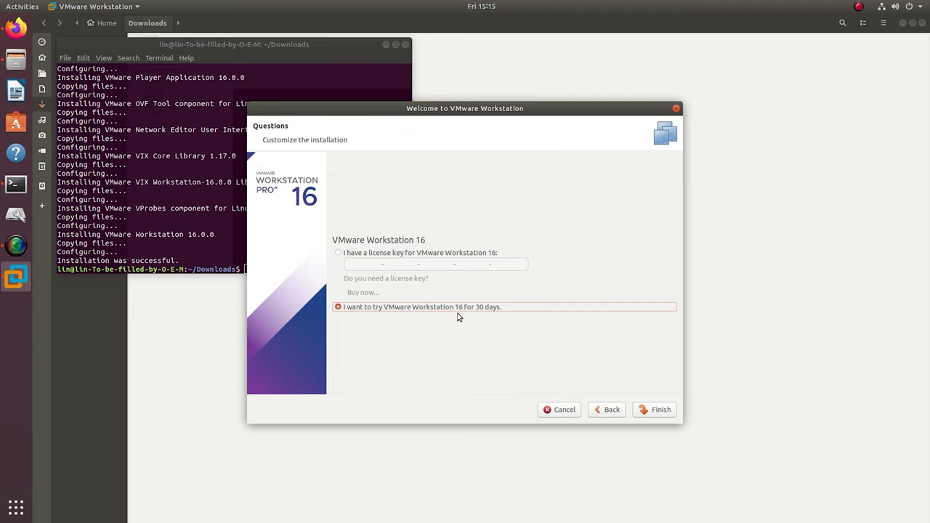
click(657, 410)
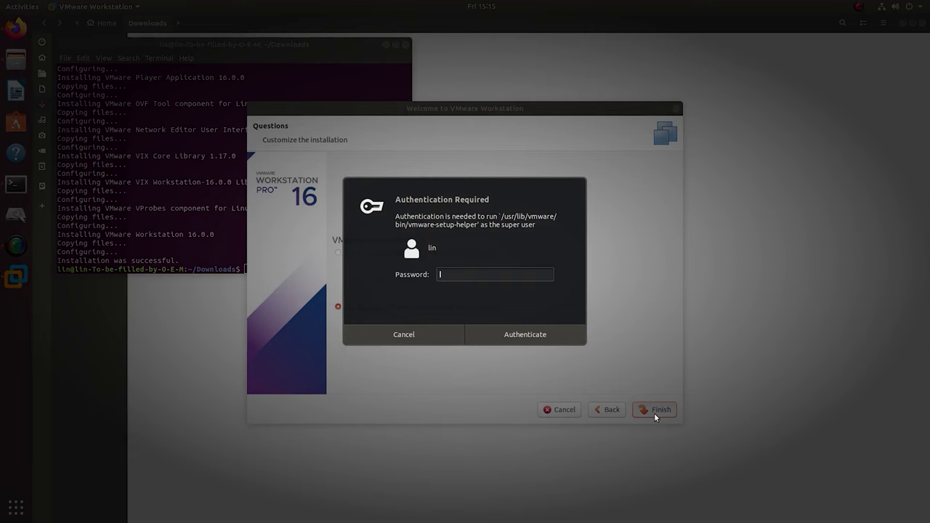
text(******)
click(527, 339)
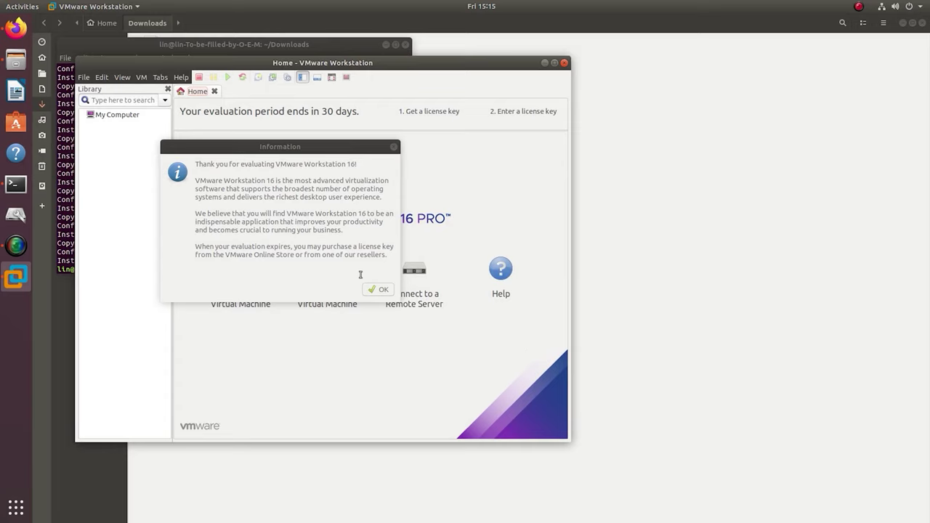
click(377, 289)
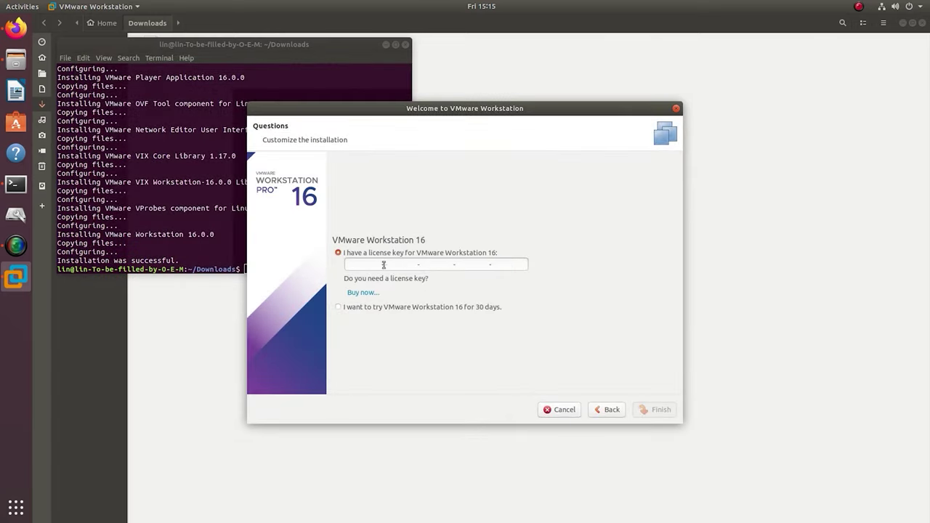
click(428, 311)
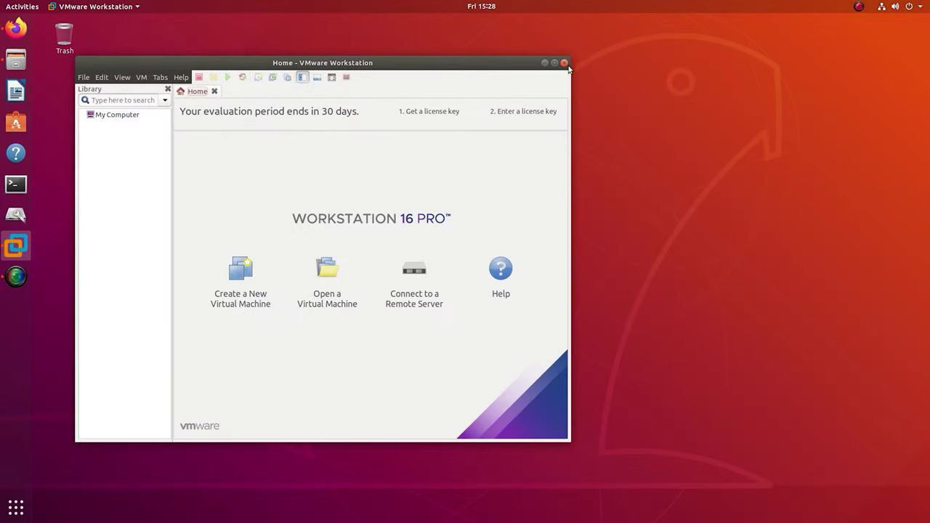
- Close VMware and relaunch it from a new terminal with sudo vmware
click(565, 63)
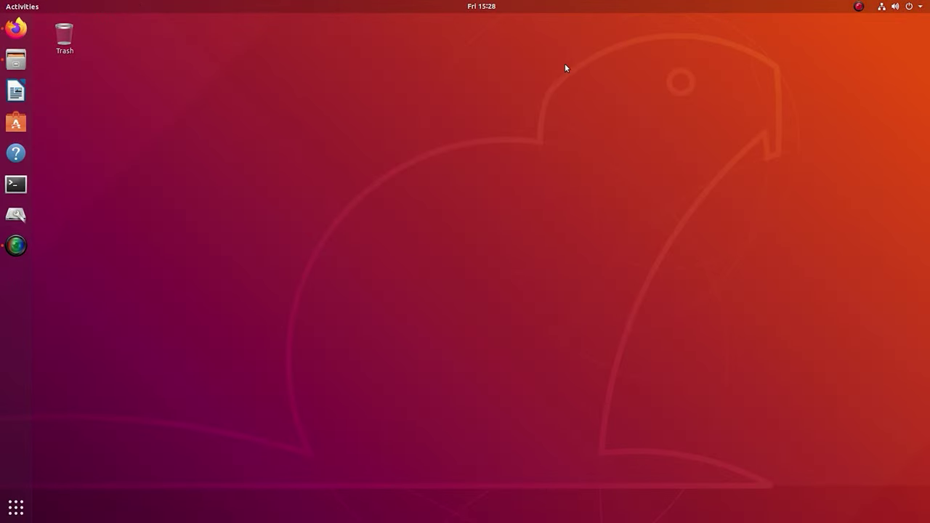
click(16, 184)
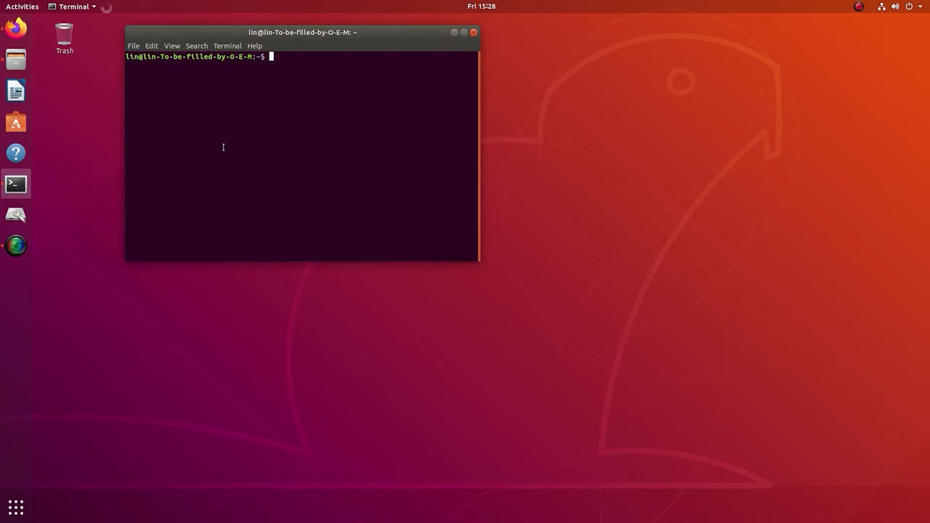
text(sudo vmware)
key(Return)
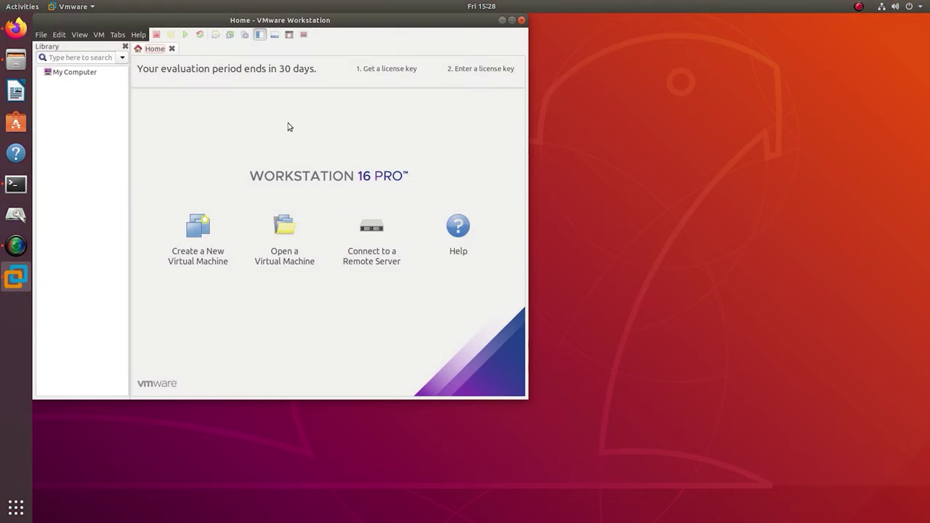
click(42, 35)
- Start a typical new virtual machine installing from the Windows 10 20H2 x64 ISO
click(106, 48)
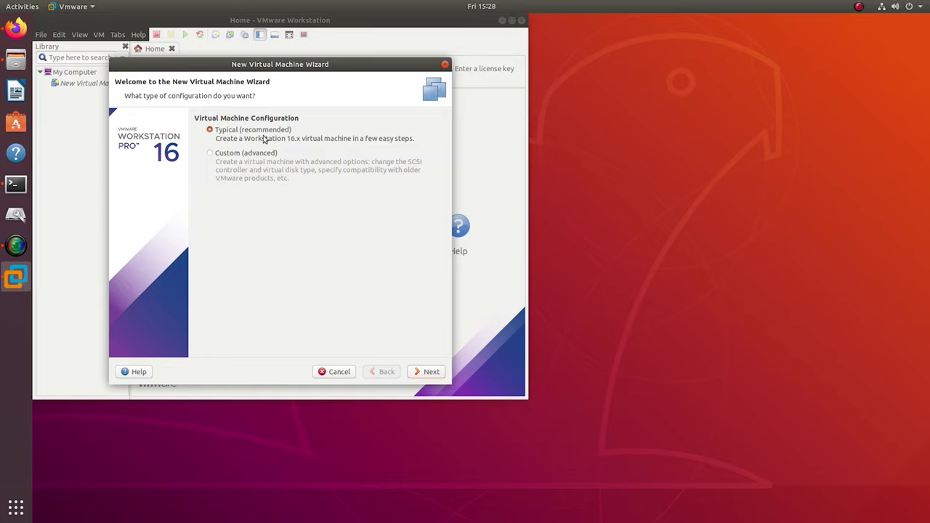
click(424, 374)
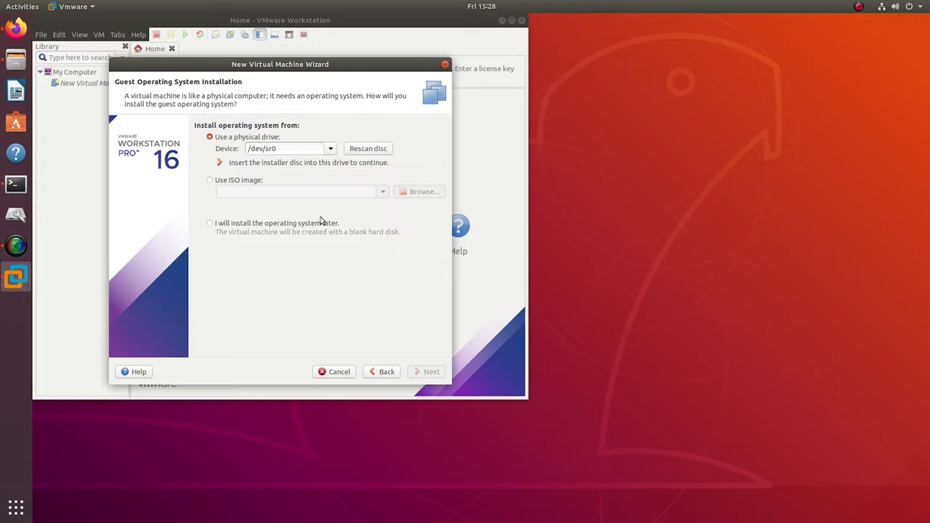
click(217, 182)
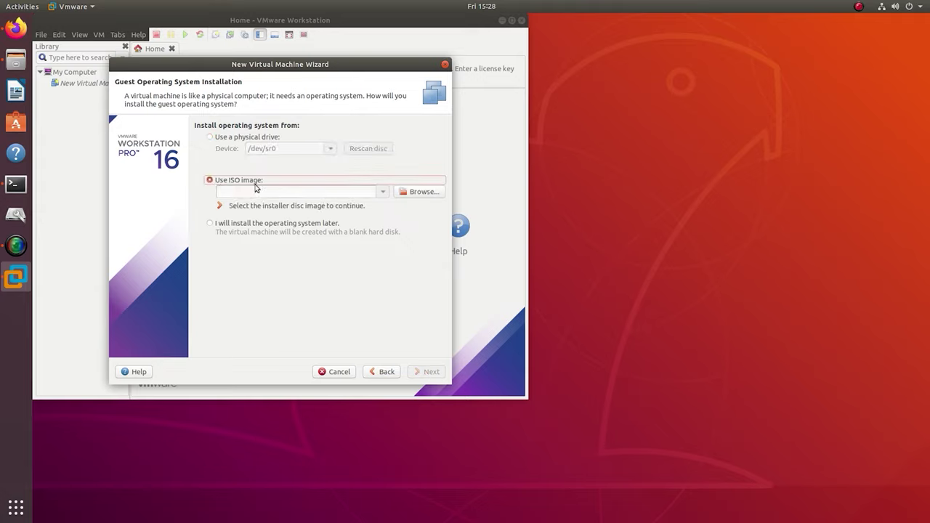
click(416, 196)
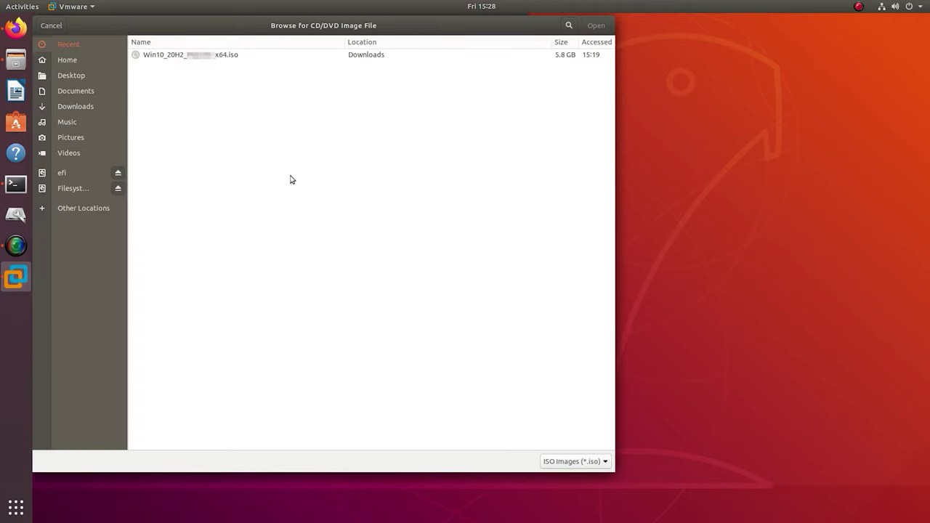
click(169, 57)
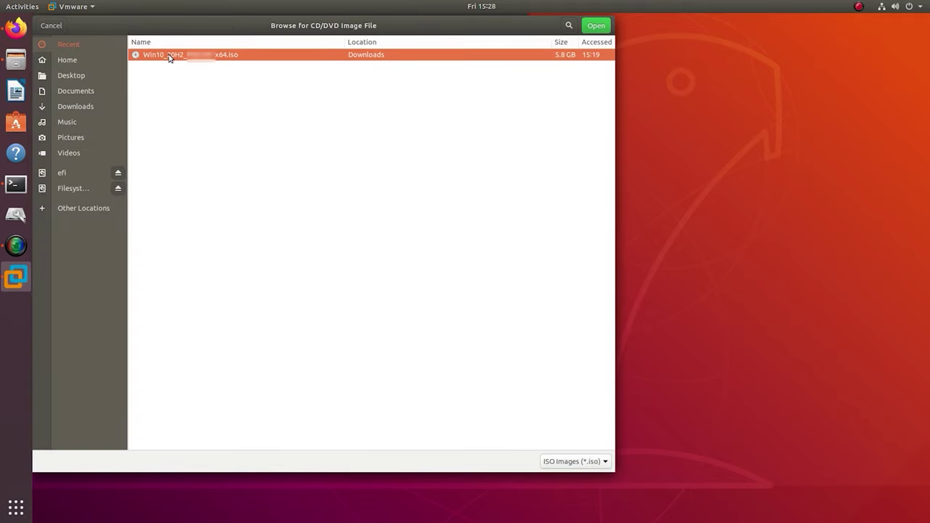
click(596, 28)
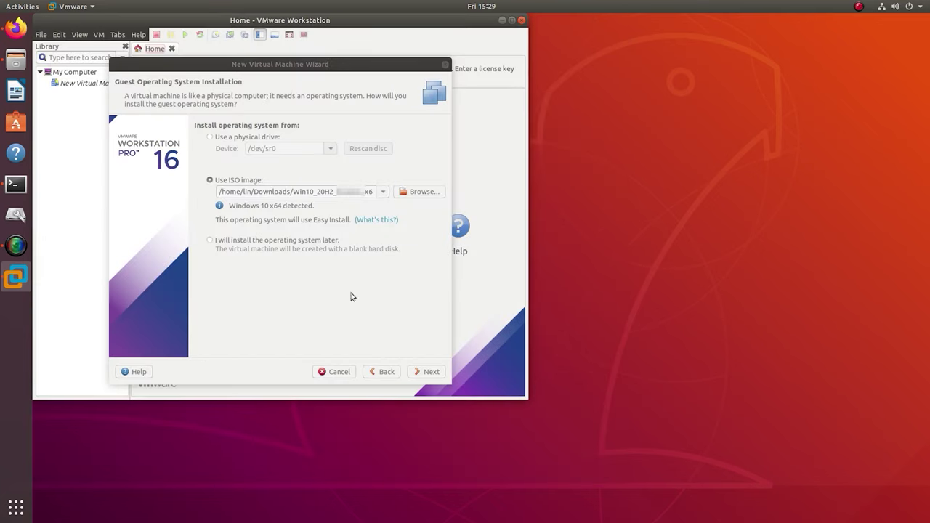
- Pick Windows 10 Pro as the edition and continue without a product key
click(432, 377)
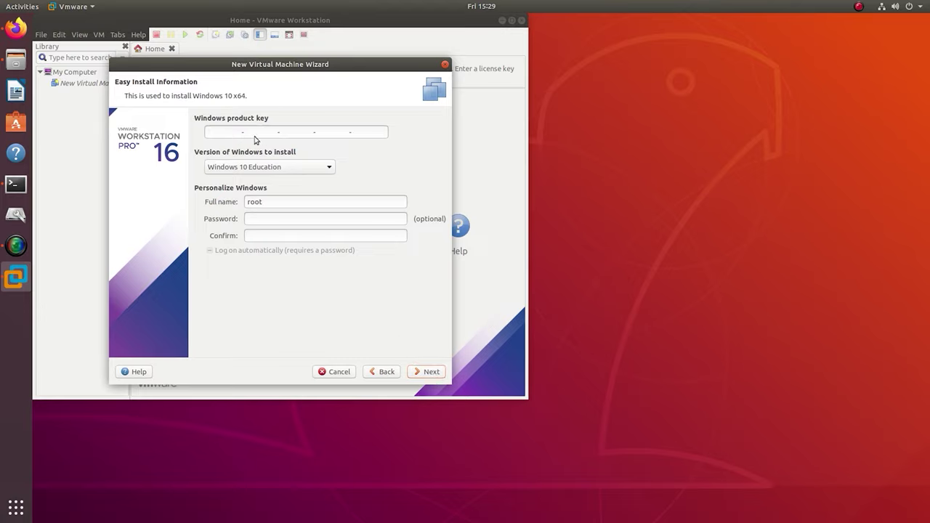
click(325, 167)
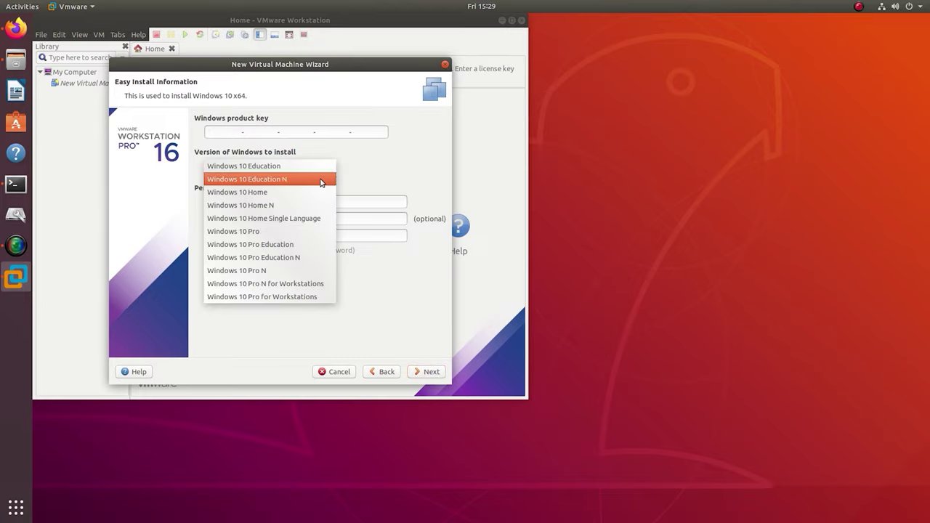
click(255, 232)
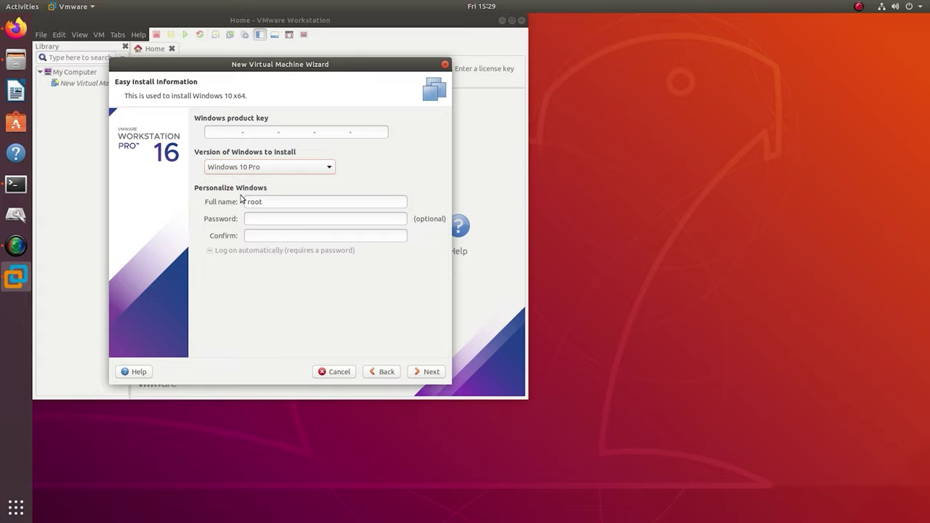
click(430, 372)
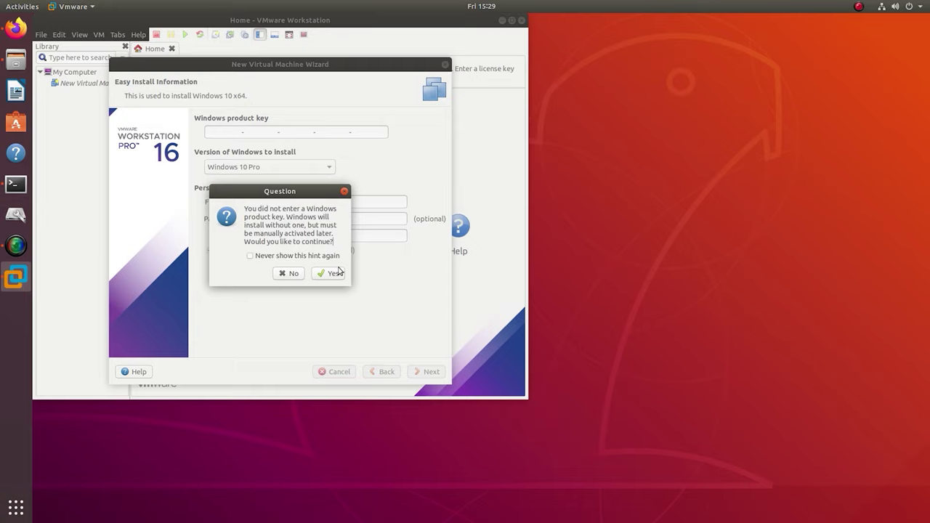
click(329, 274)
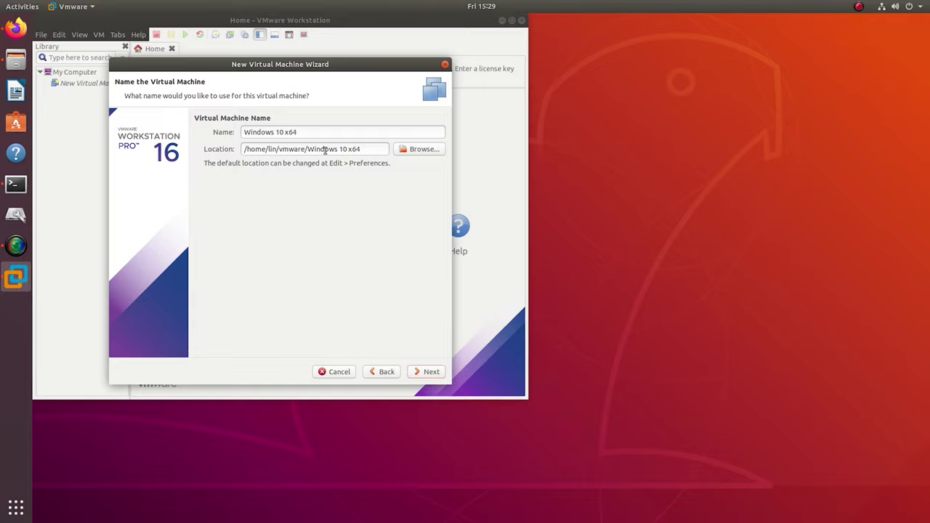
- Browse other storage locations, then keep the default /home/lin/vmware/Windows 10 x64 folder and continue
click(409, 151)
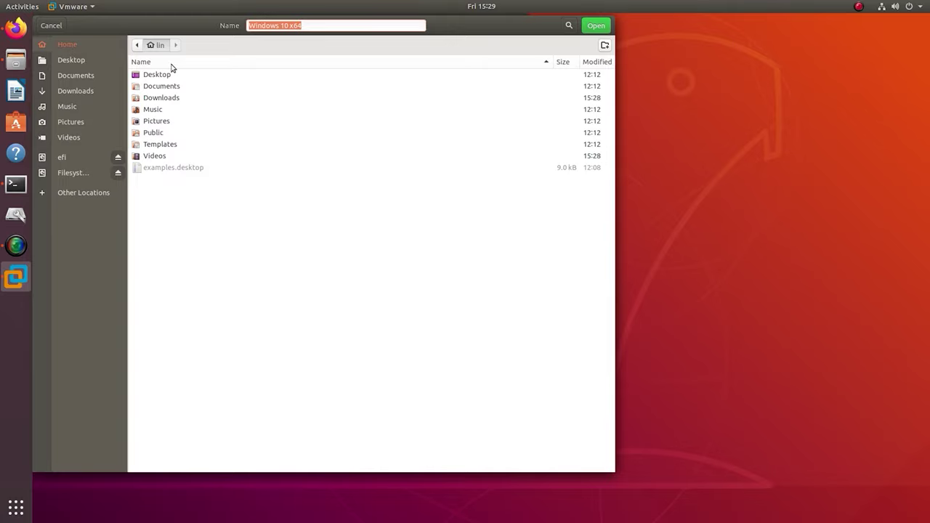
click(105, 143)
click(65, 192)
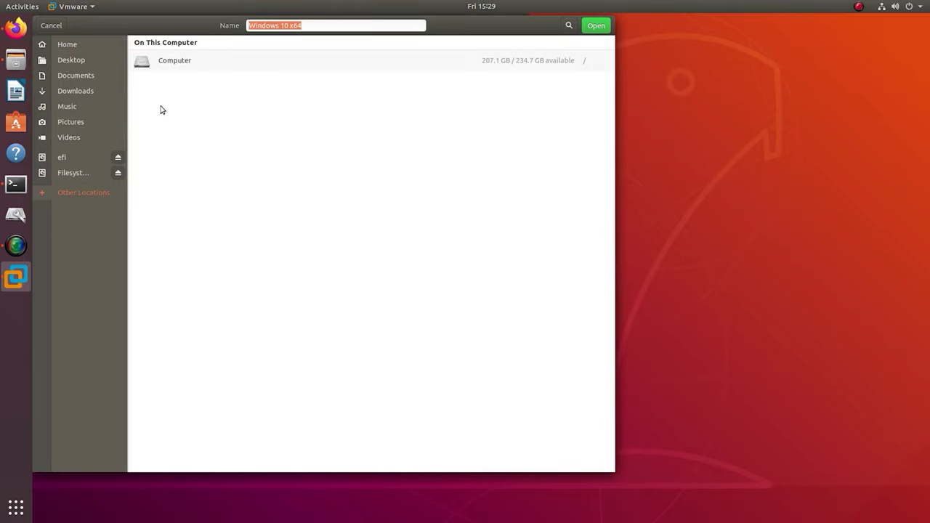
click(183, 66)
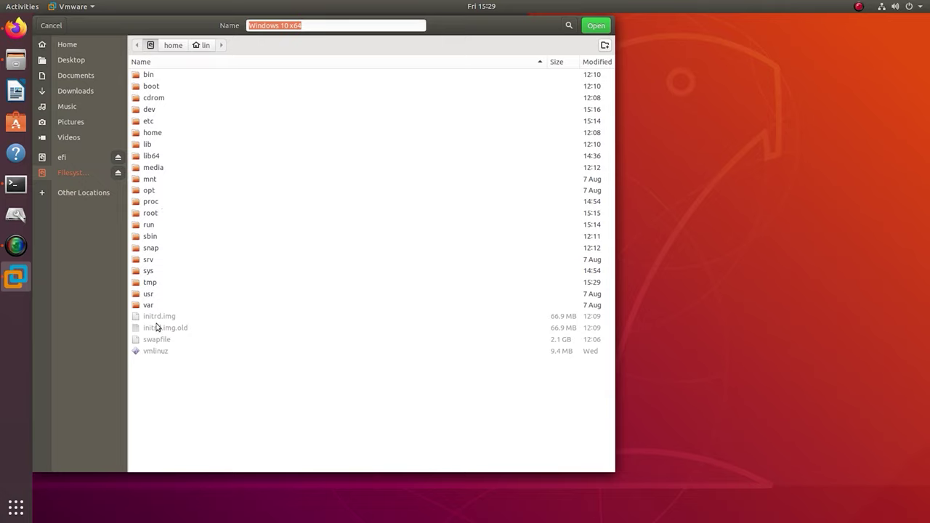
click(75, 194)
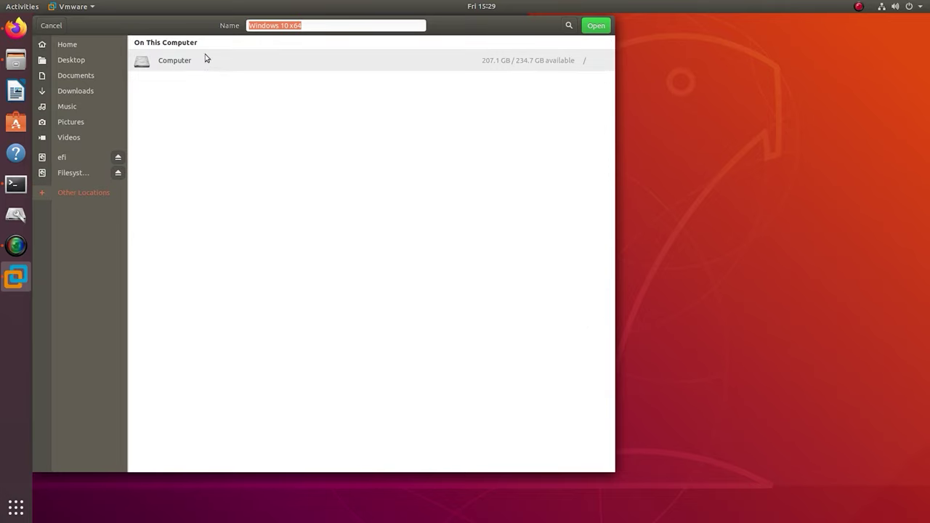
click(56, 27)
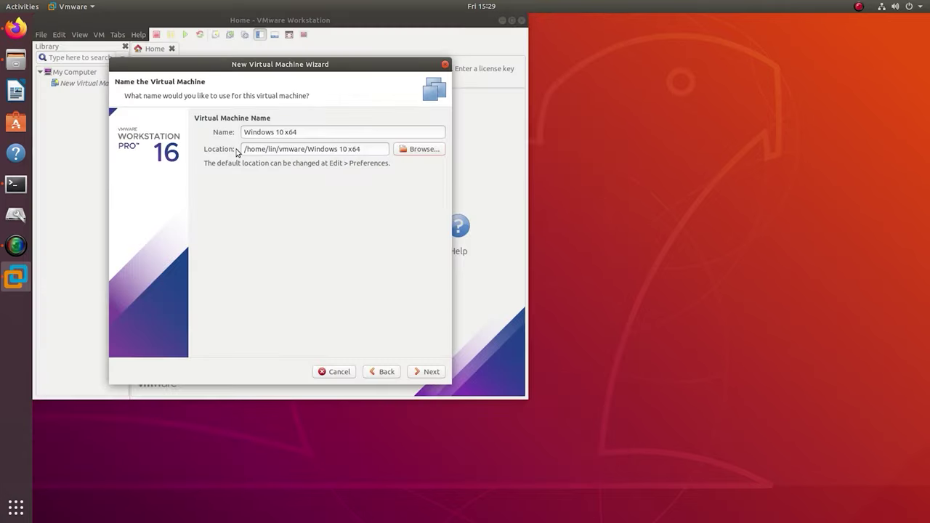
click(430, 378)
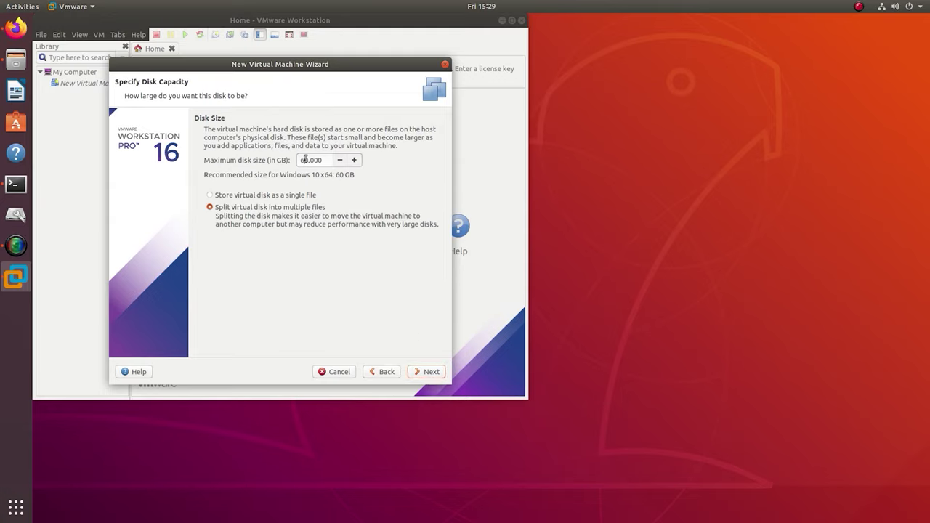
- Make the virtual disk 50 GB stored as a single file, then open Customize Hardware
key(Home)
key(Delete)
text(5)
click(229, 196)
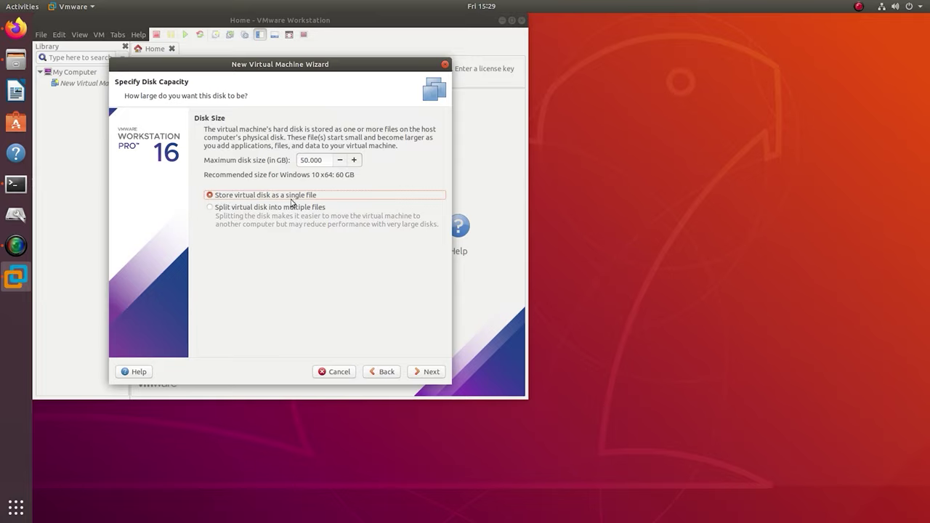
click(429, 373)
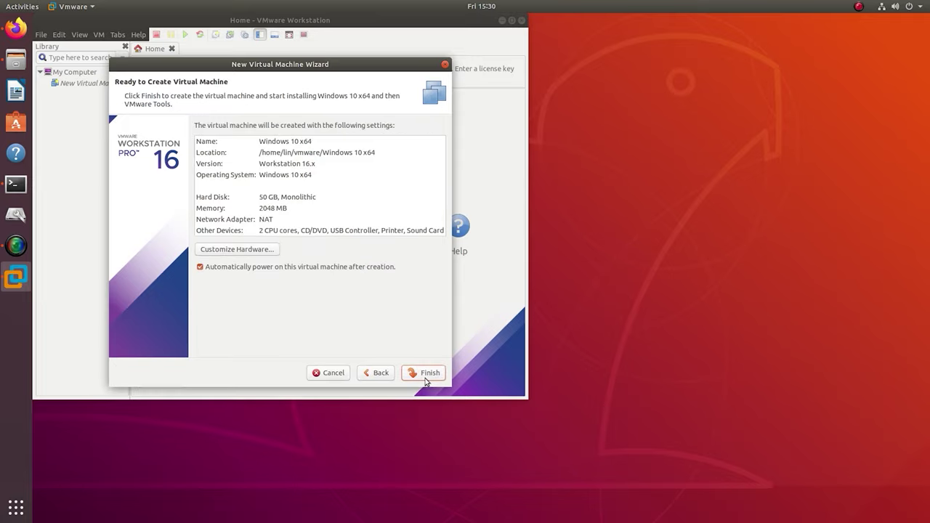
click(237, 249)
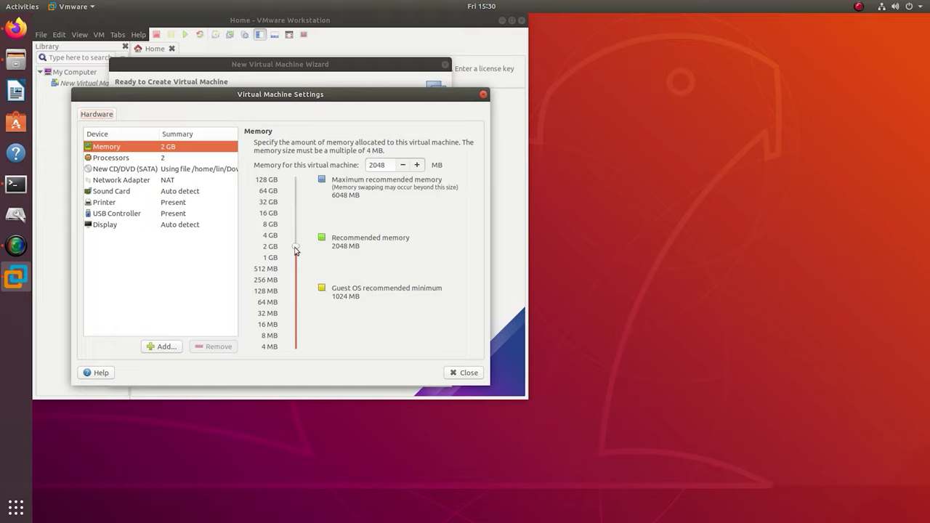
- Raise the memory to 4096 MB, review the processor settings, and create the machine
drag(296, 250, 296, 239)
click(100, 160)
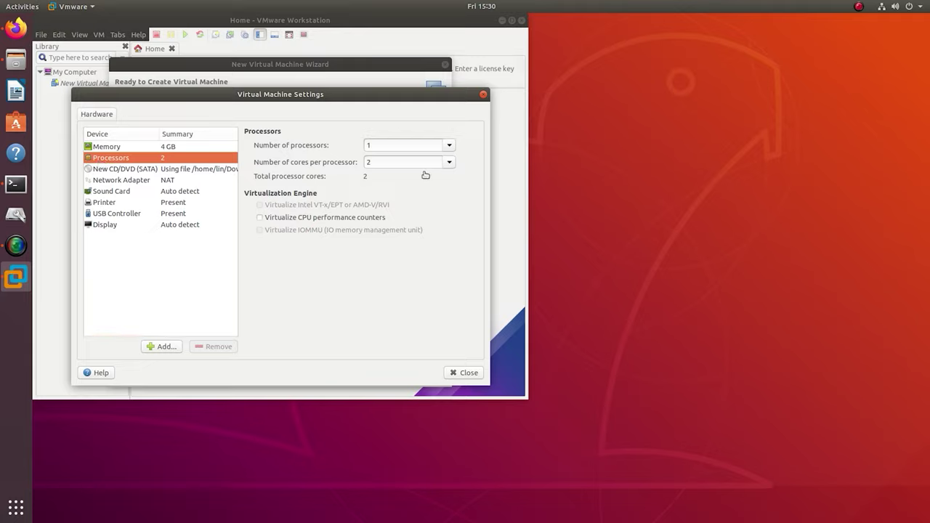
click(101, 148)
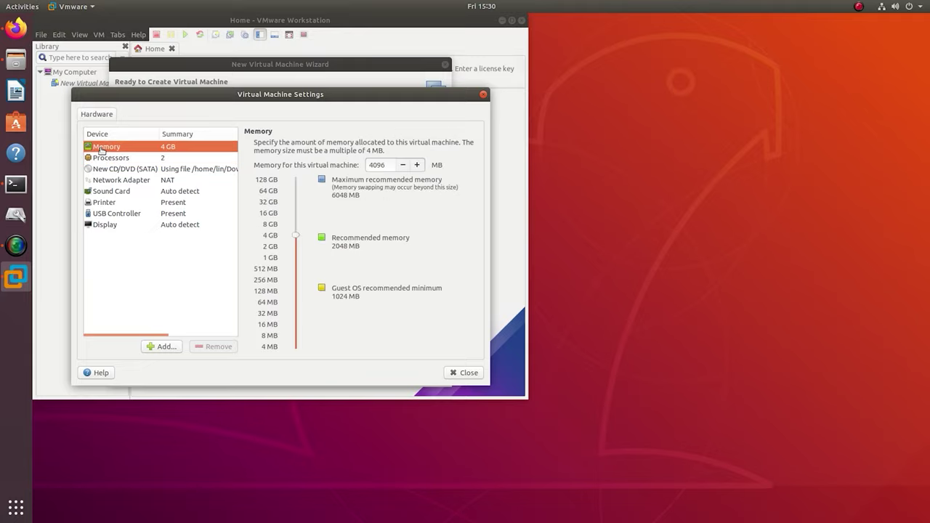
click(451, 375)
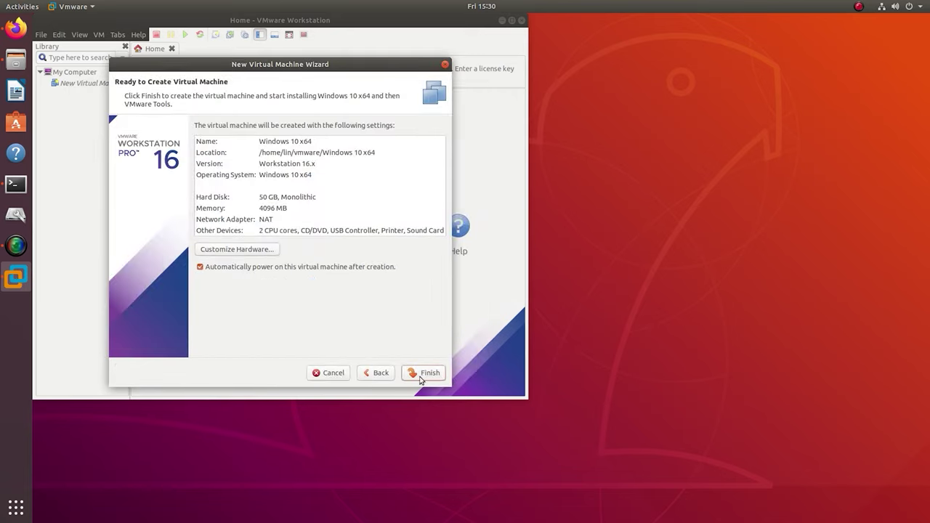
click(425, 377)
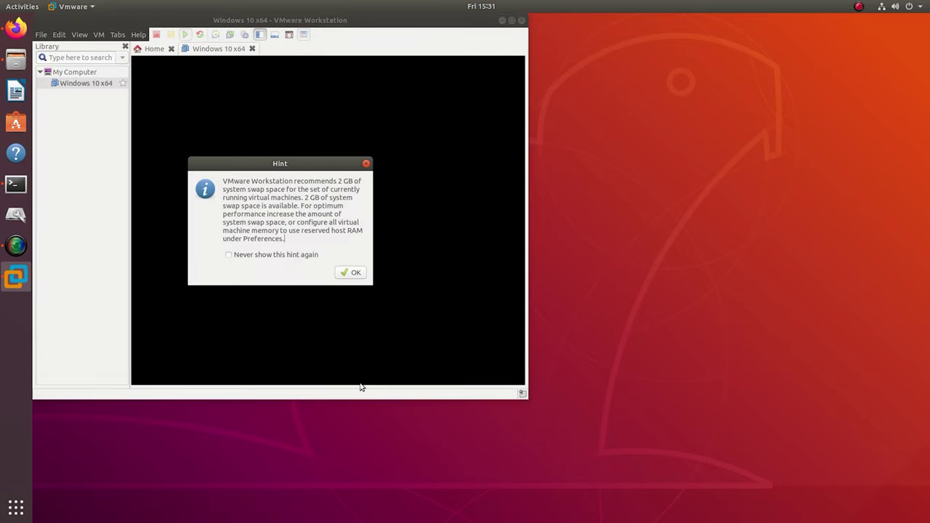
- Dismiss the swap-space hint and the graphics warnings, then maximize the VMware window
click(361, 277)
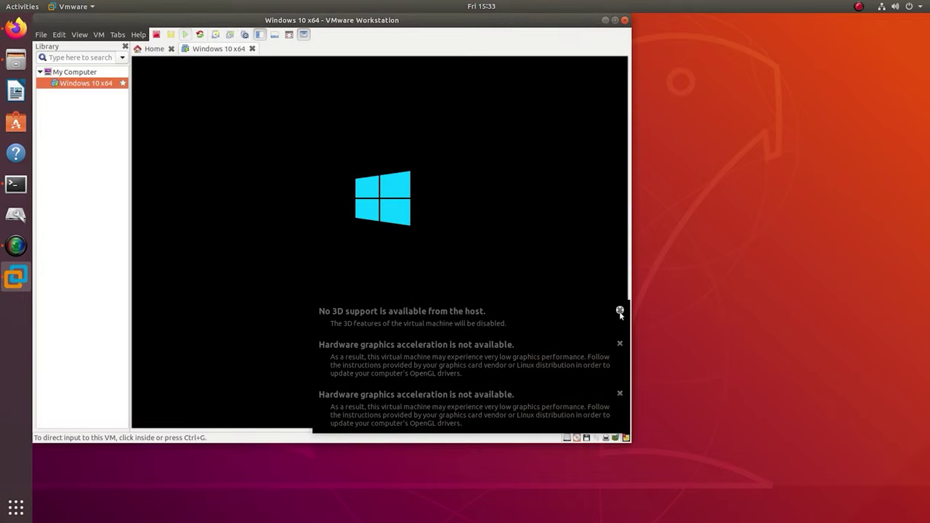
click(619, 311)
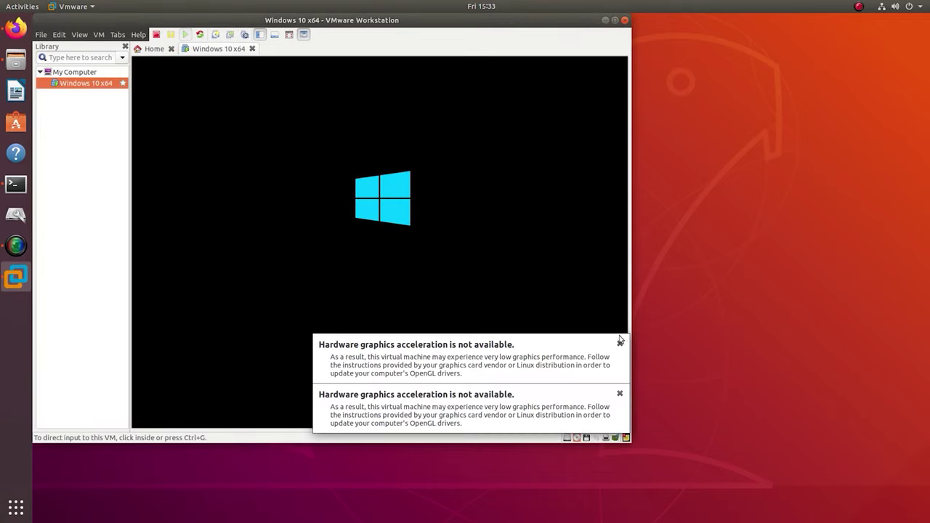
click(620, 343)
click(620, 393)
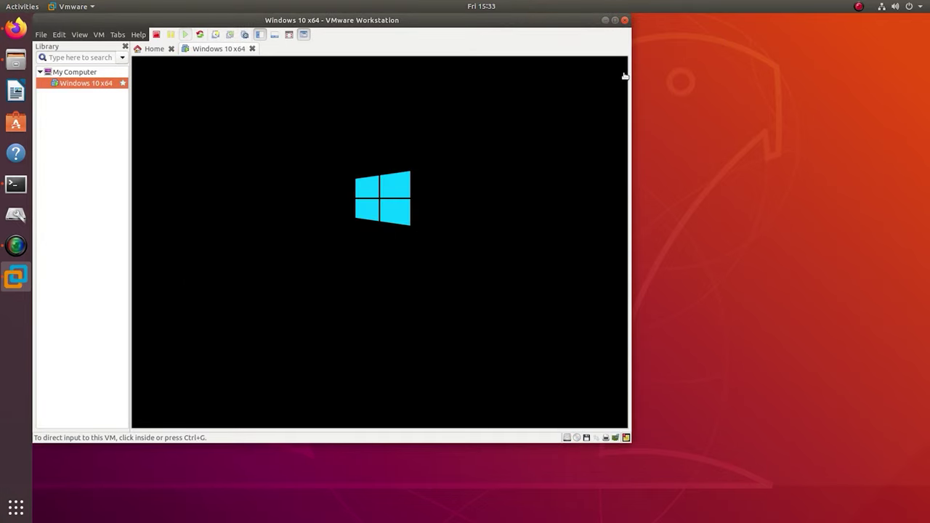
click(615, 19)
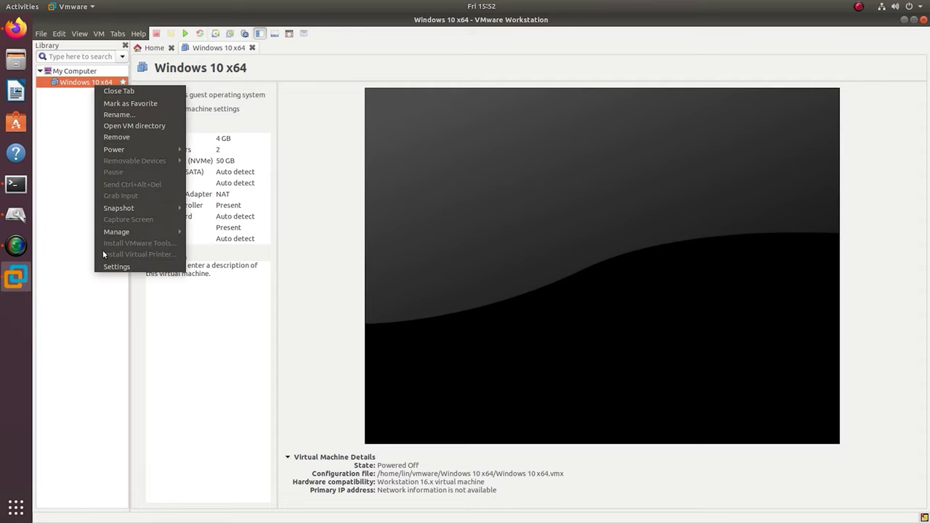
- Review the VM's CD/DVD drive settings, leaving it physical, and the existing hard disk
click(116, 267)
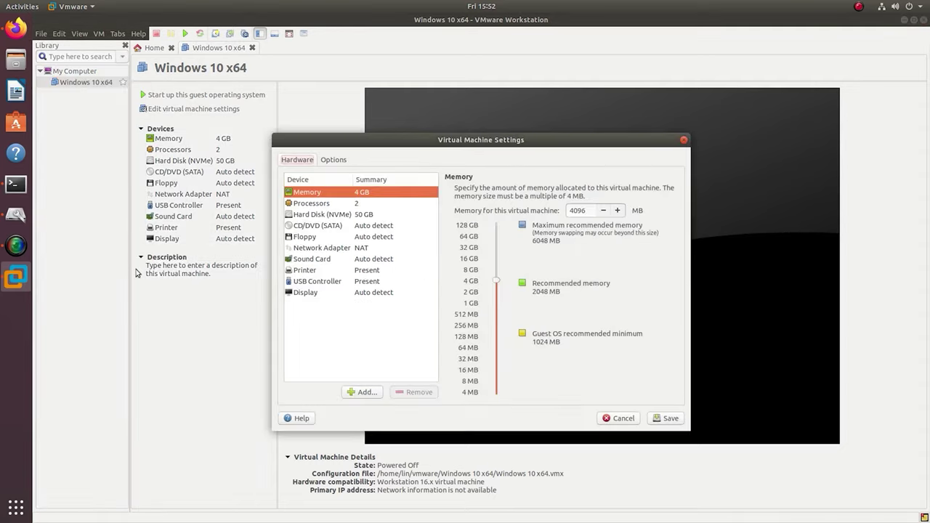
click(320, 226)
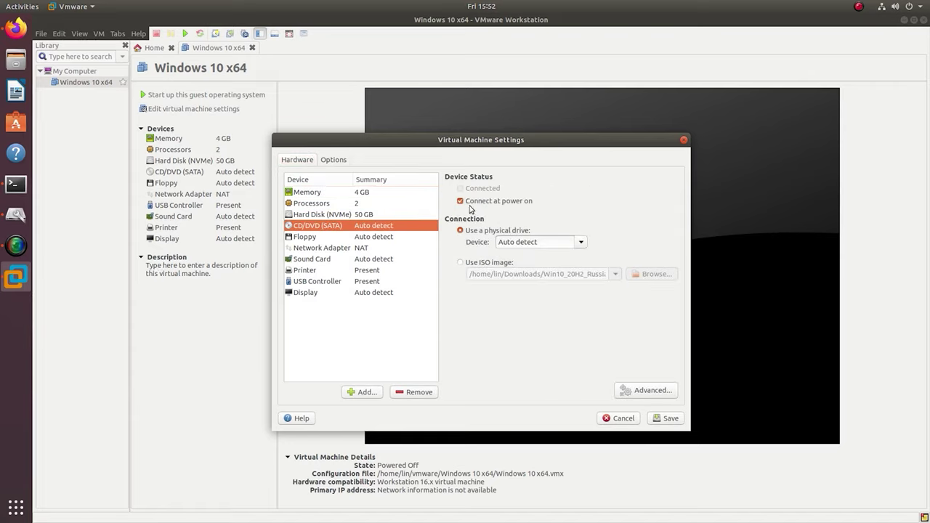
click(483, 263)
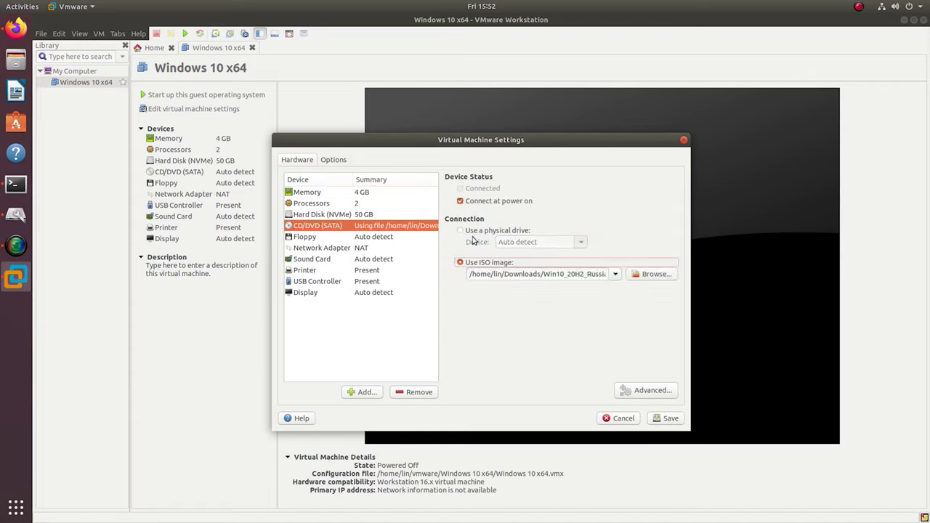
click(473, 231)
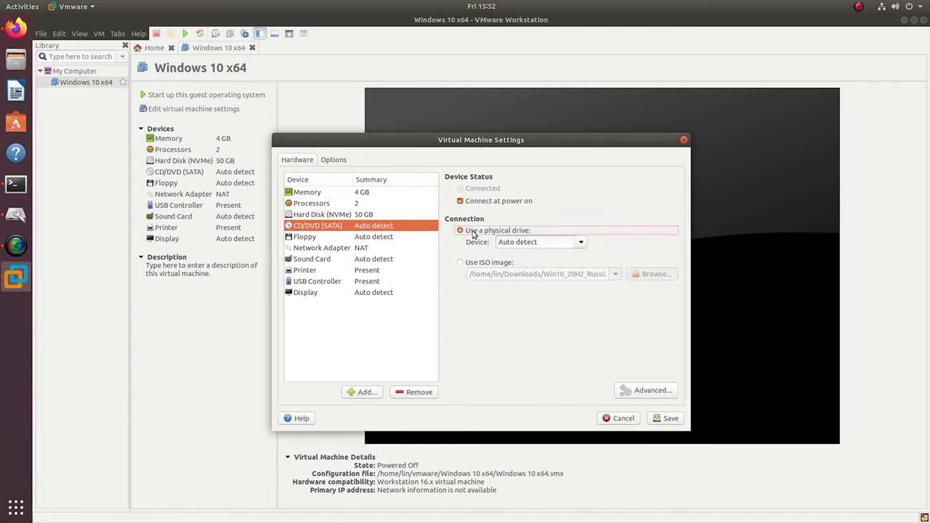
click(310, 218)
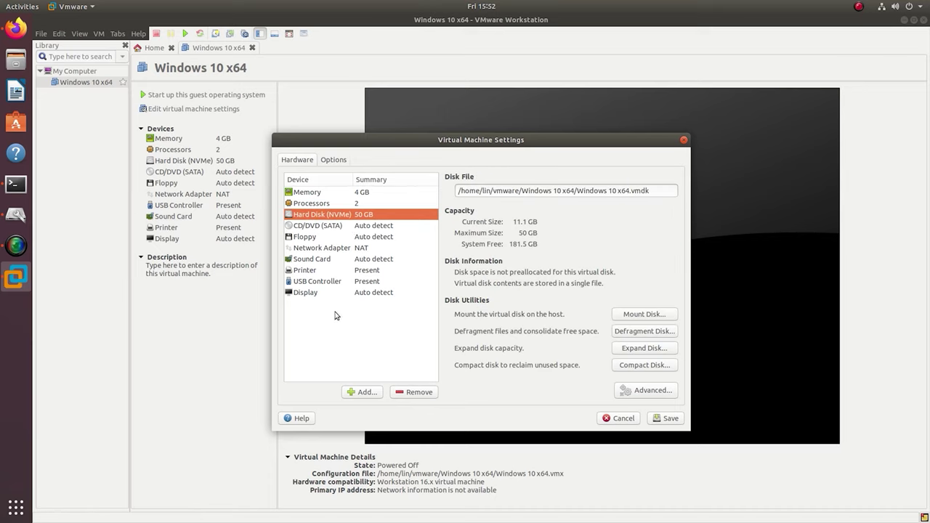
- Add an NVMe hard disk backed by a physical host disk and list the available devices
click(361, 393)
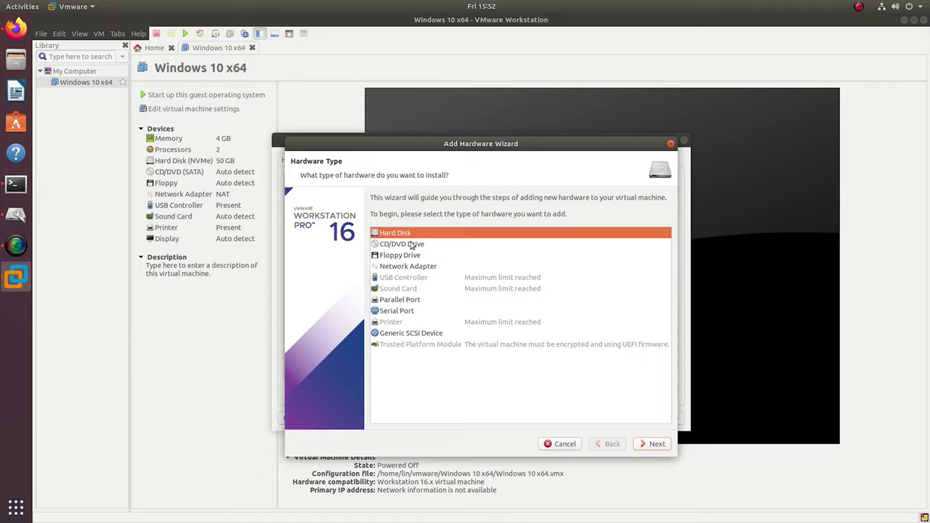
click(643, 446)
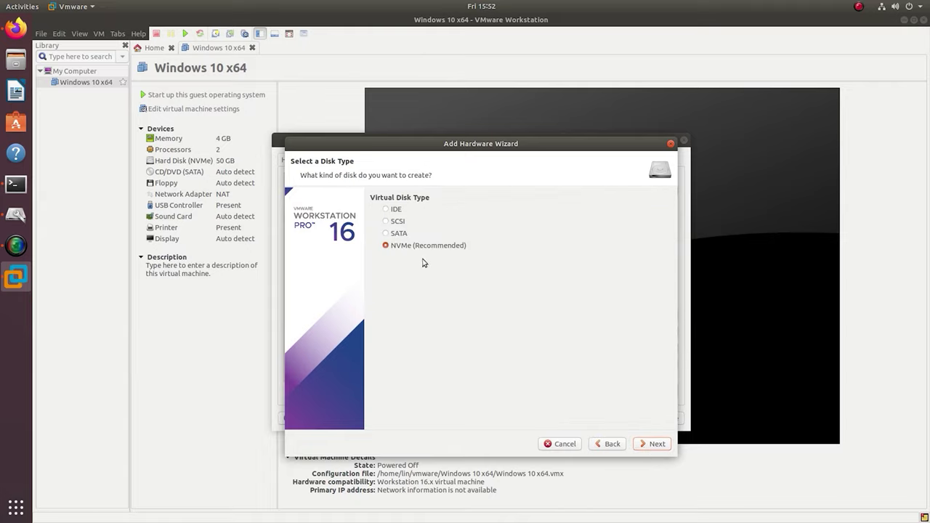
click(644, 444)
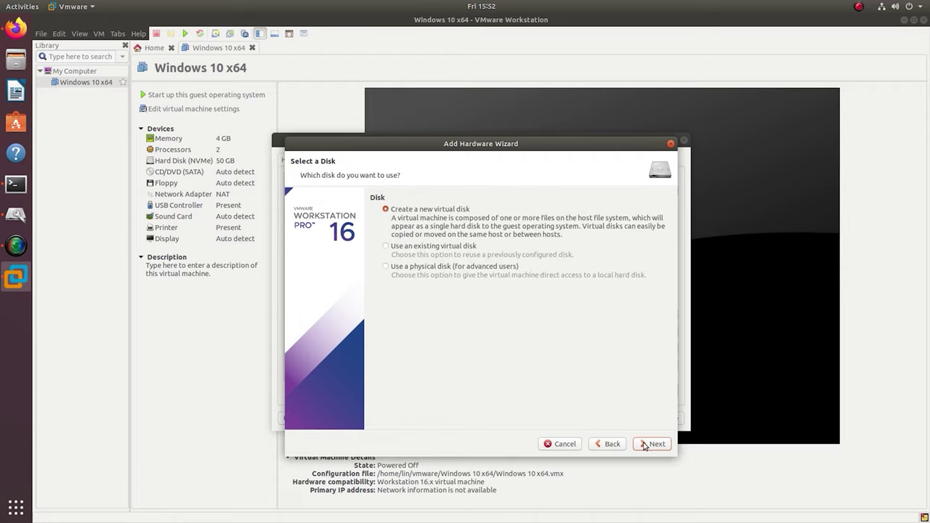
click(409, 266)
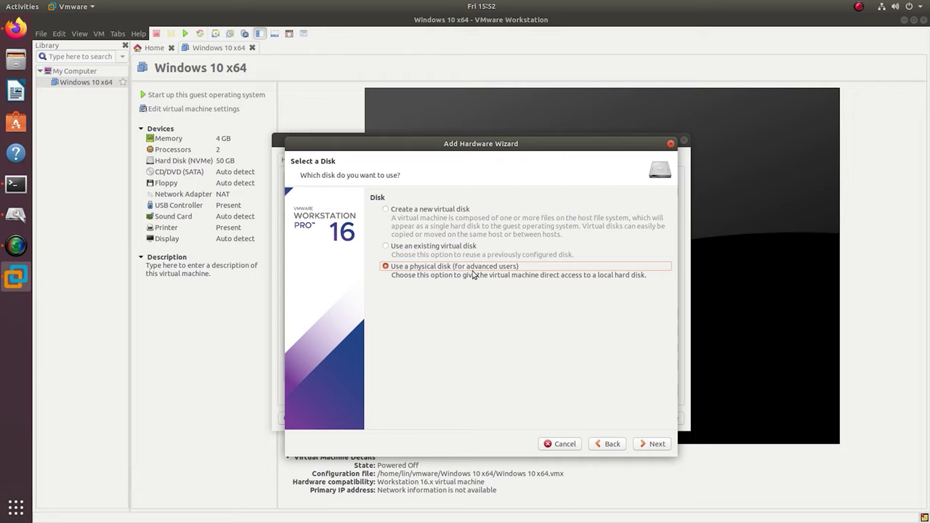
click(657, 444)
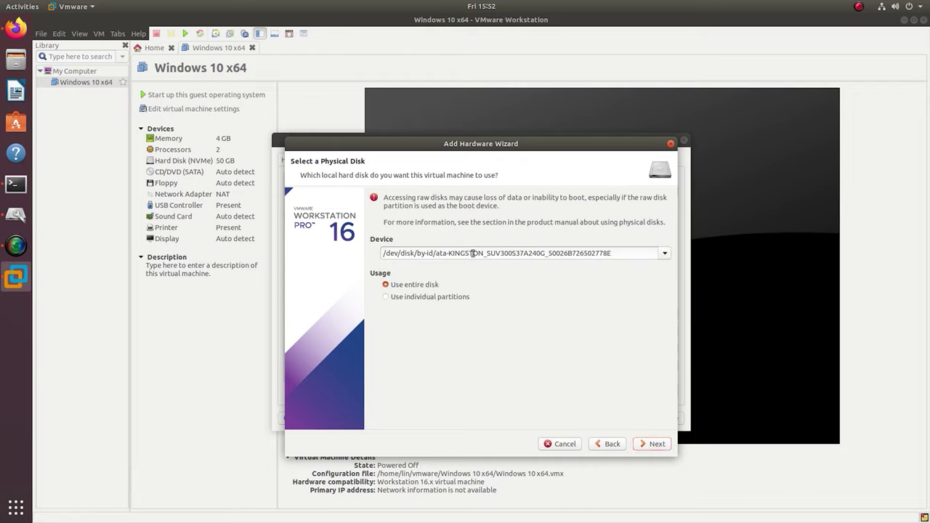
click(664, 254)
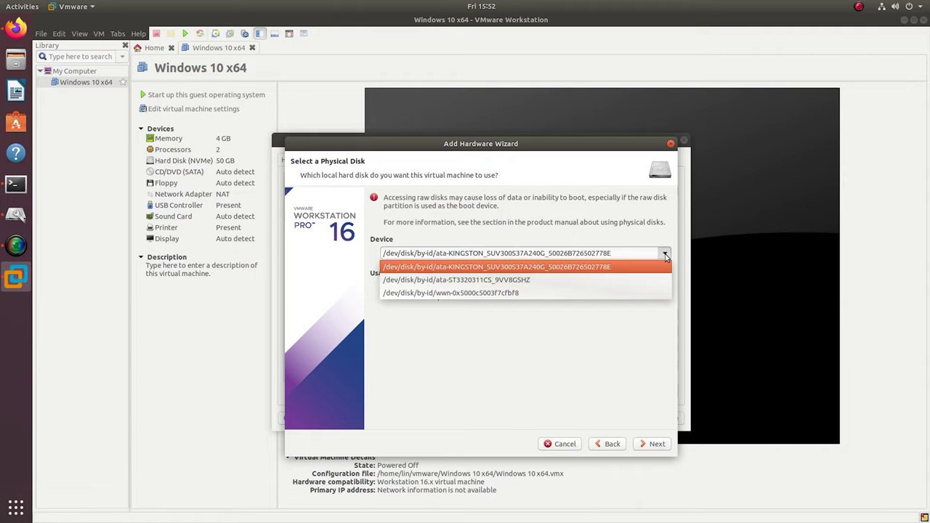
- Check in Disks that the 320 GB ST3320311CS drive is /dev/sdb with one Ext4 partition
click(8, 221)
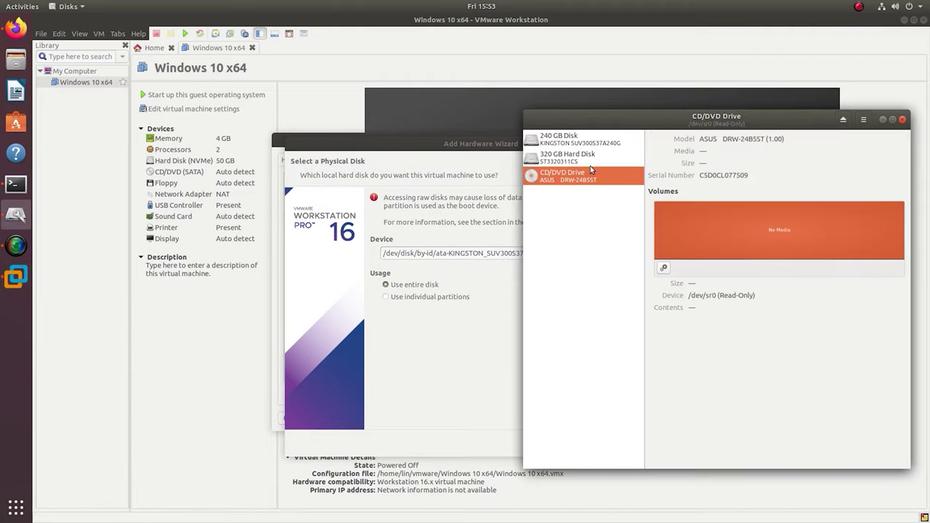
click(592, 160)
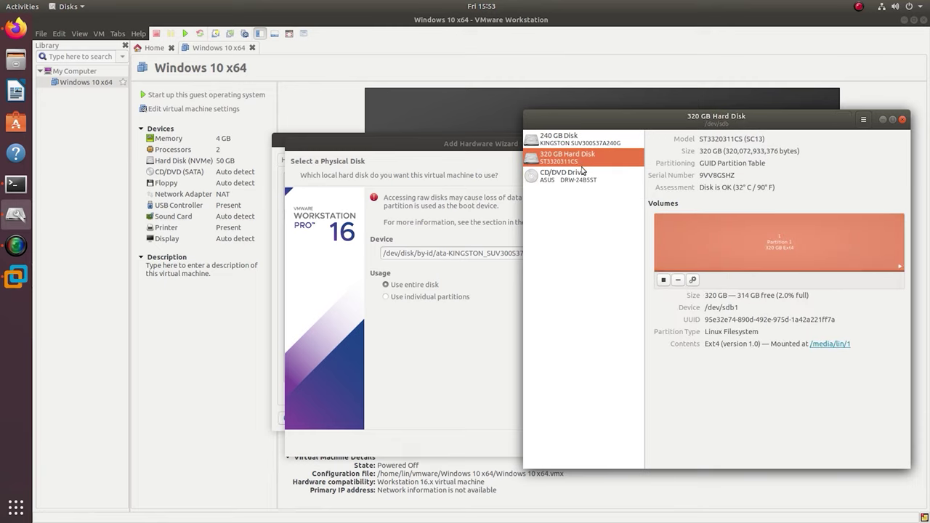
click(479, 290)
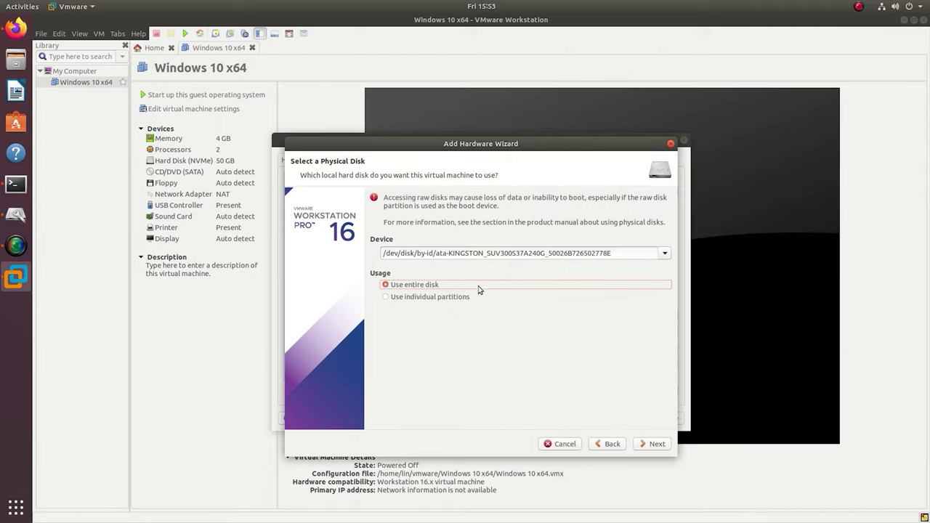
- Attach the entire 223.6 GB KINGSTON physical disk as Hard Disk 3 and save the settings
click(664, 254)
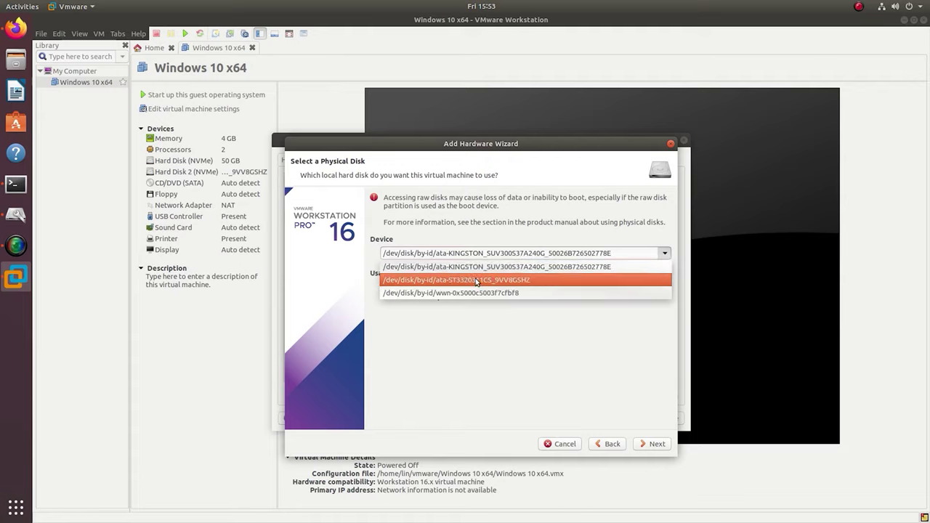
click(496, 269)
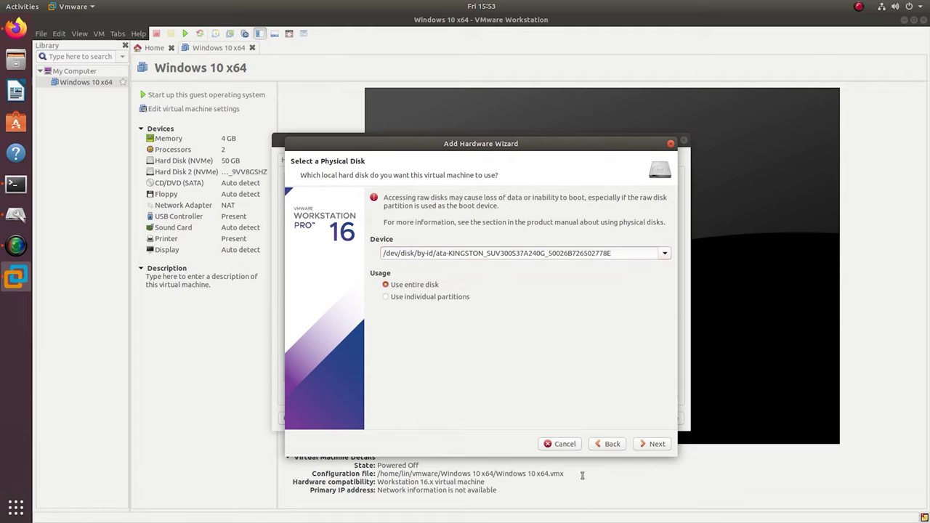
click(643, 447)
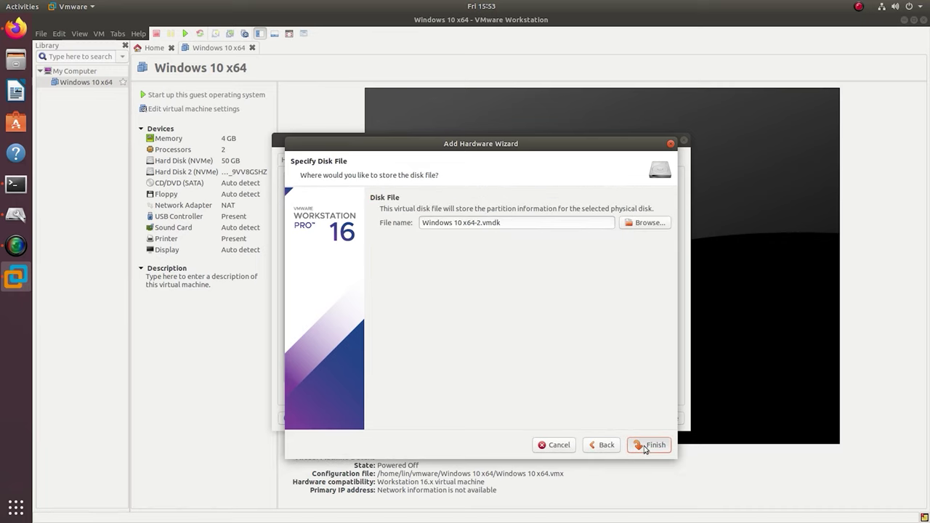
click(644, 445)
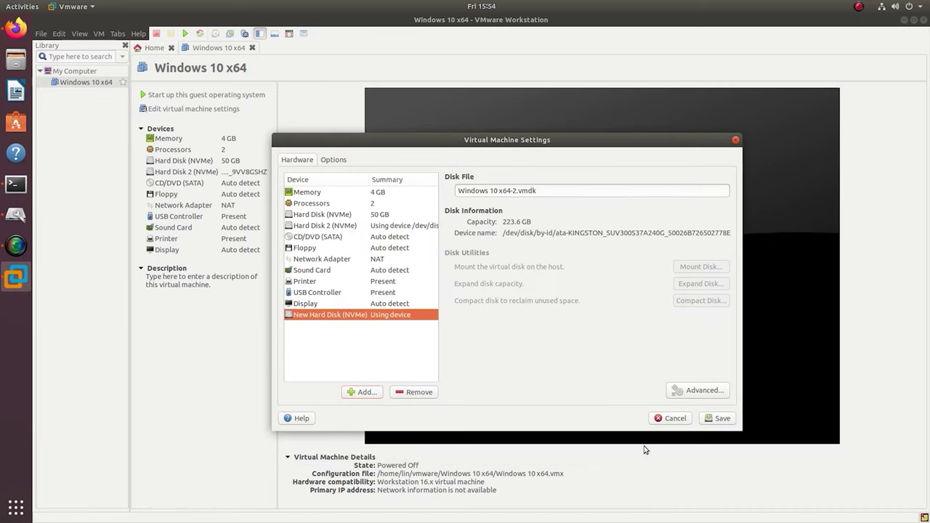
click(709, 422)
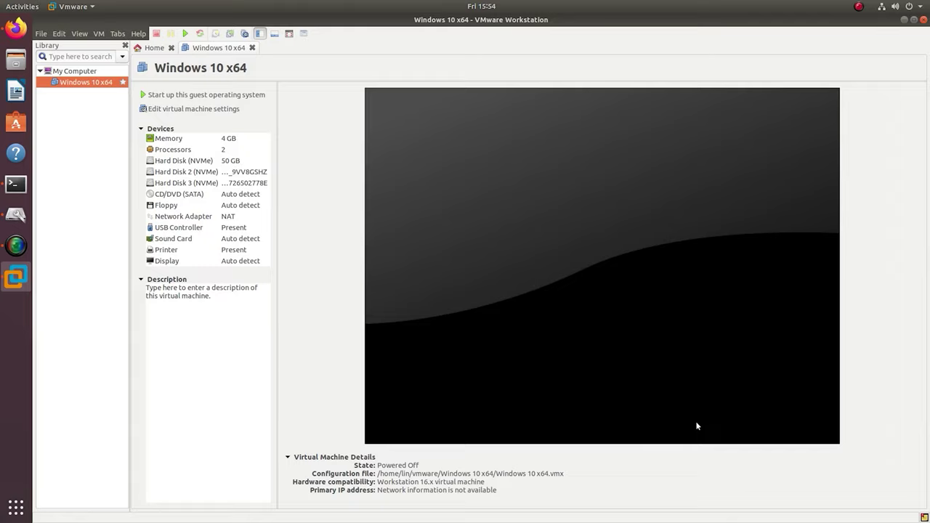
- Power on the Windows 10 VM and connect the host USB storage device to it
click(185, 34)
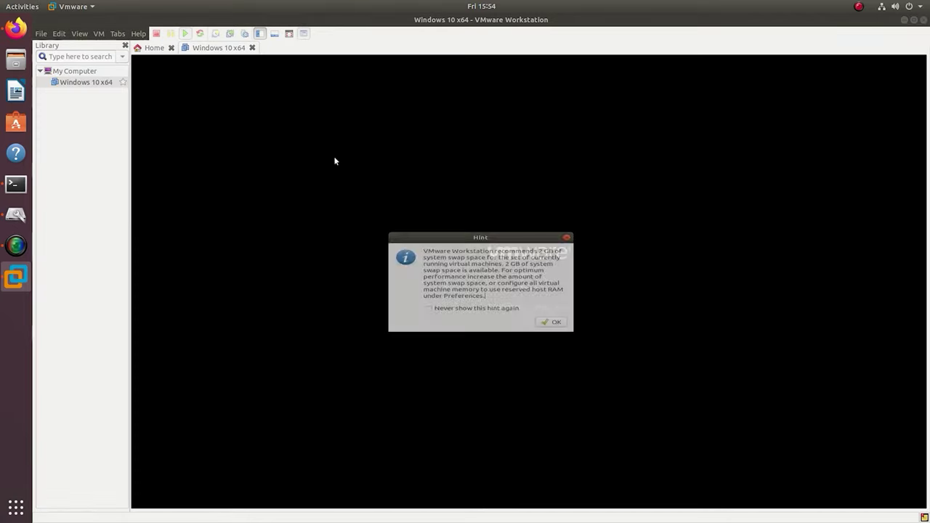
click(556, 333)
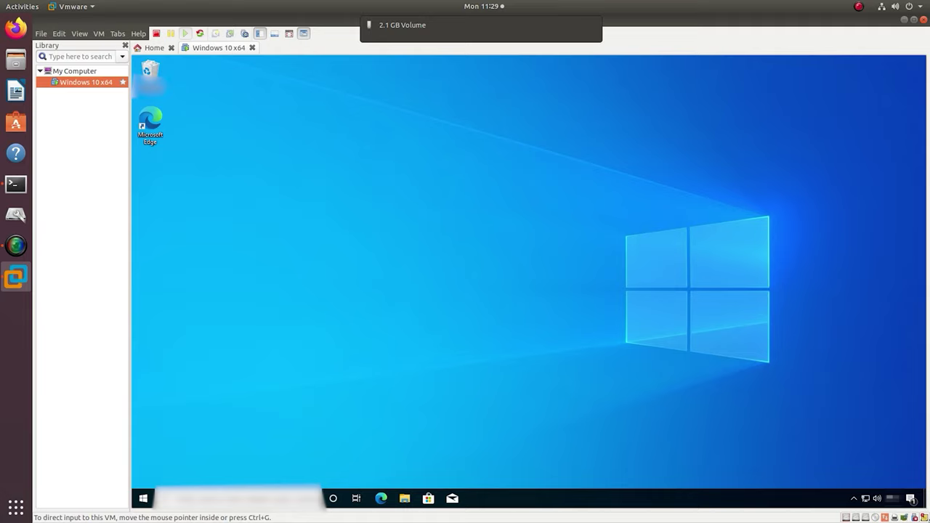
right_click(915, 516)
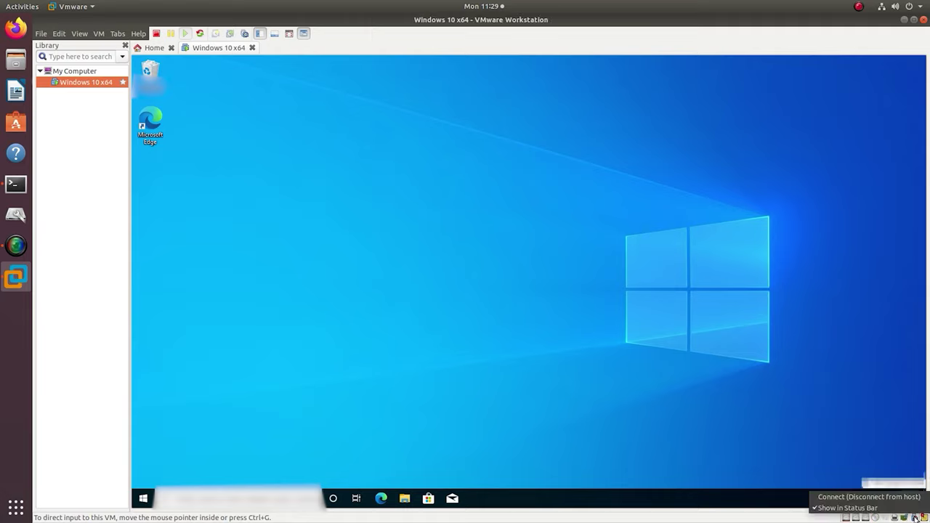
click(879, 499)
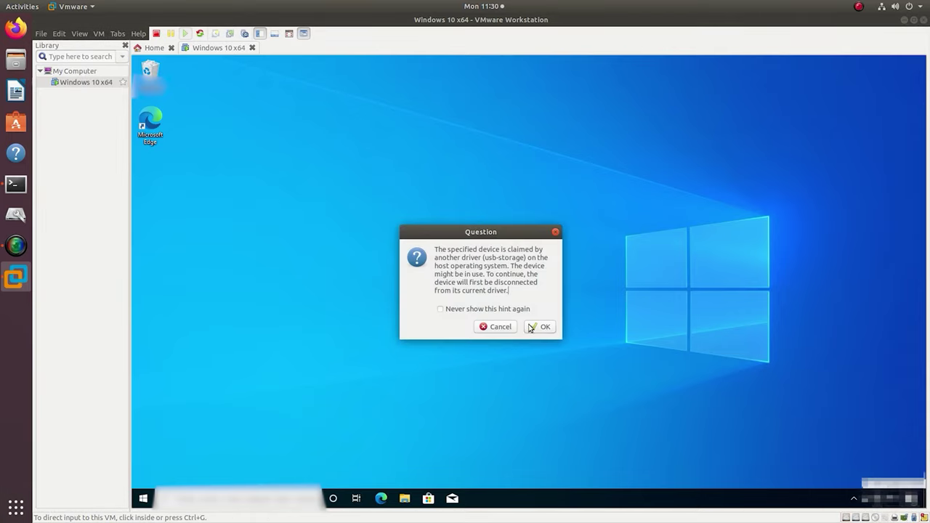
click(539, 327)
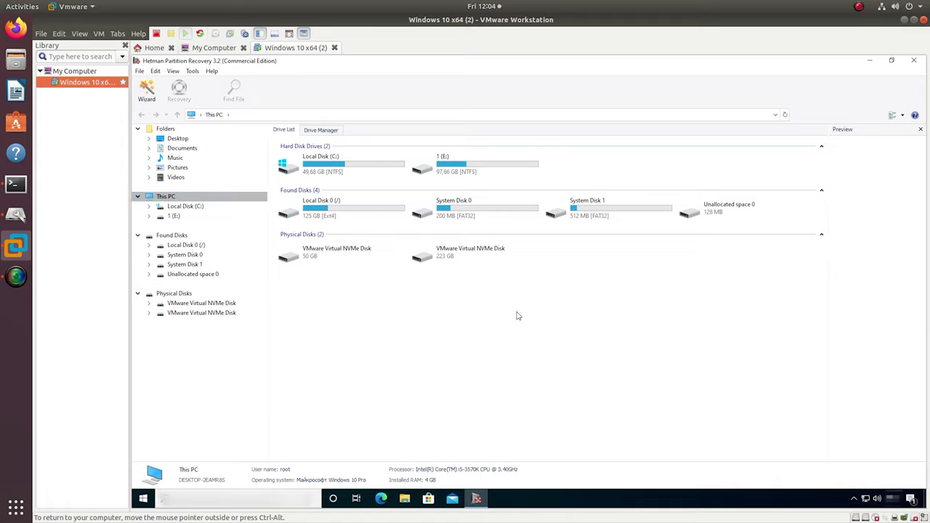
- Open the 223 GB VMware Virtual NVMe Disk in Hetman's File Recovery Wizard
click(468, 259)
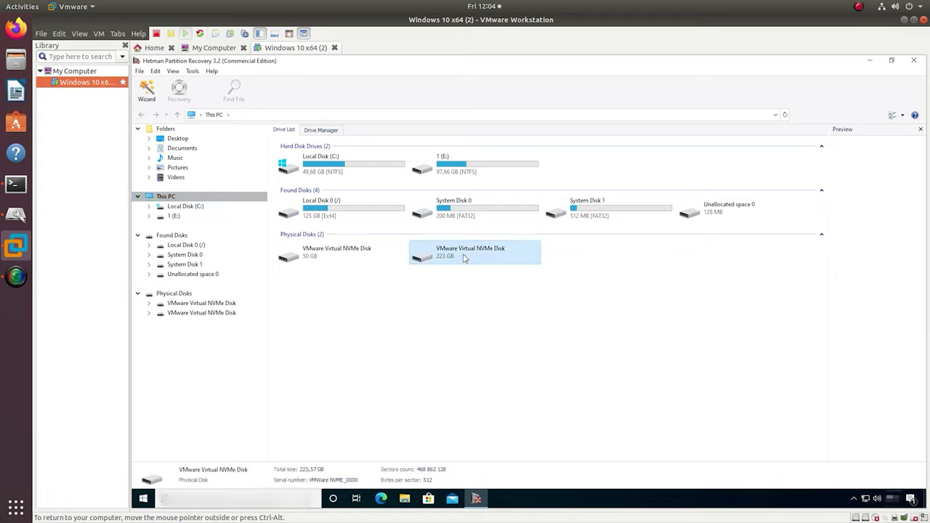
right_click(464, 258)
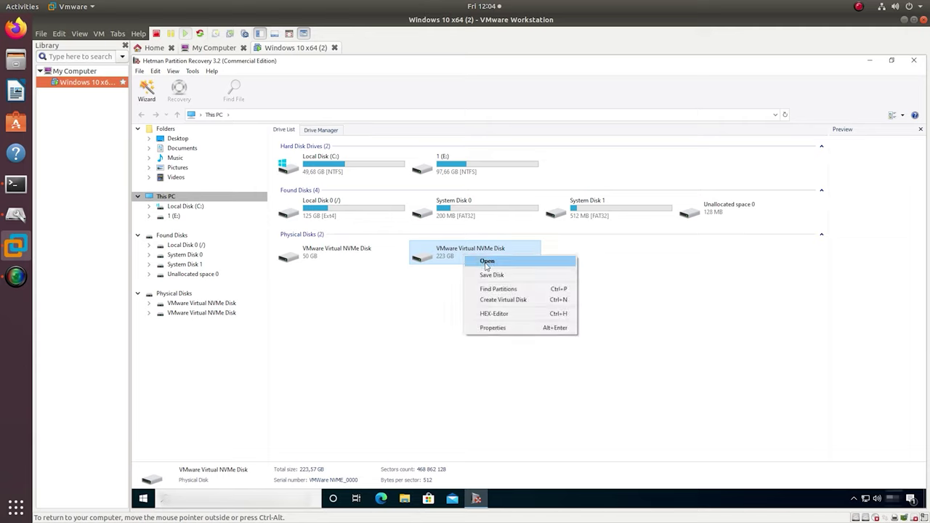
click(486, 263)
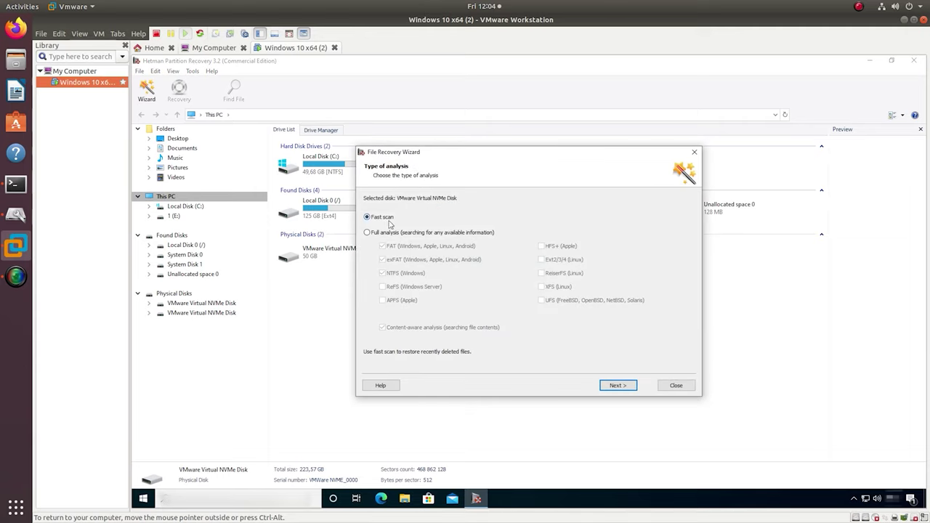
- Run a fast scan and finish to list the NTFS, FAT32 and Ext4 partitions
click(619, 386)
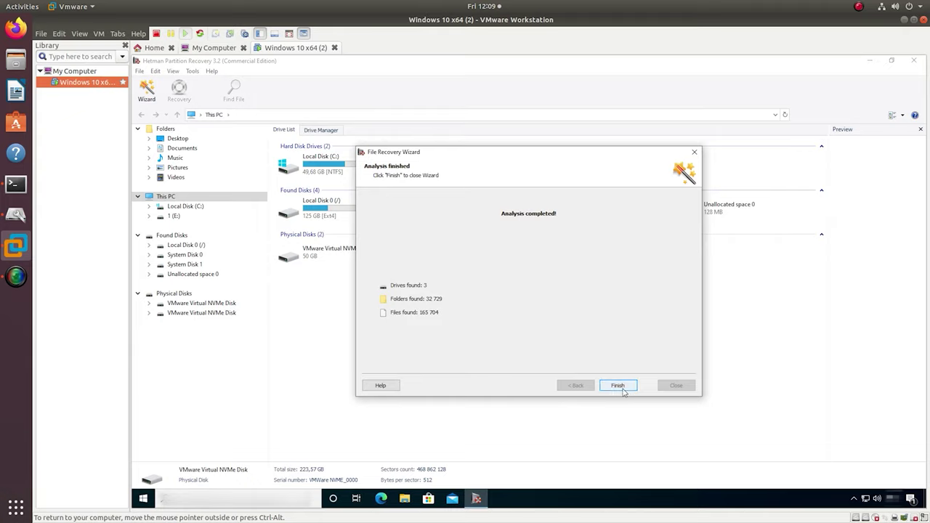
click(619, 386)
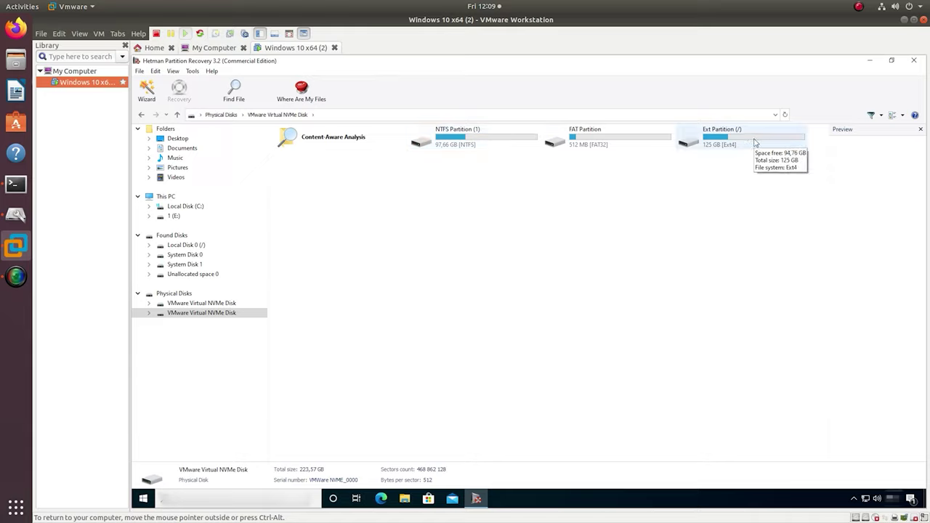
- Expand the 223 GB NVMe disk's Ext partition in the tree and open home > lin > Documents
click(148, 314)
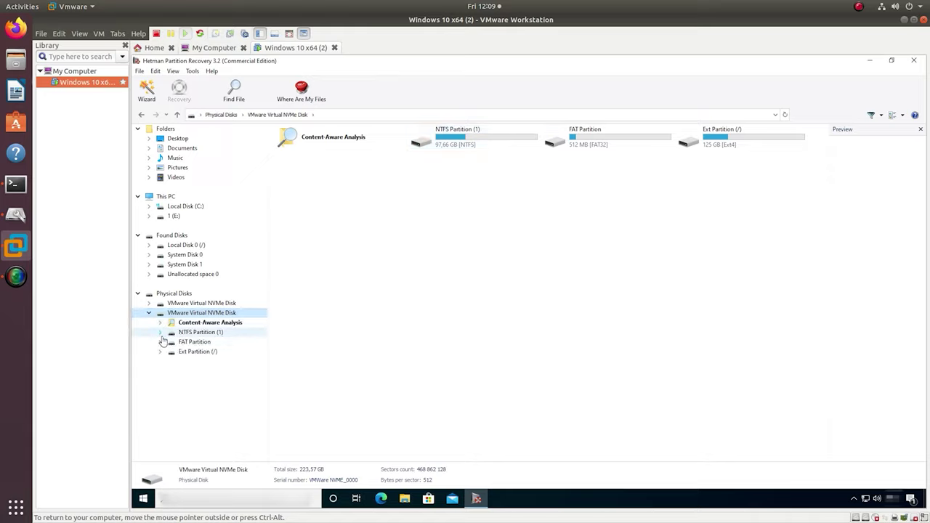
click(159, 352)
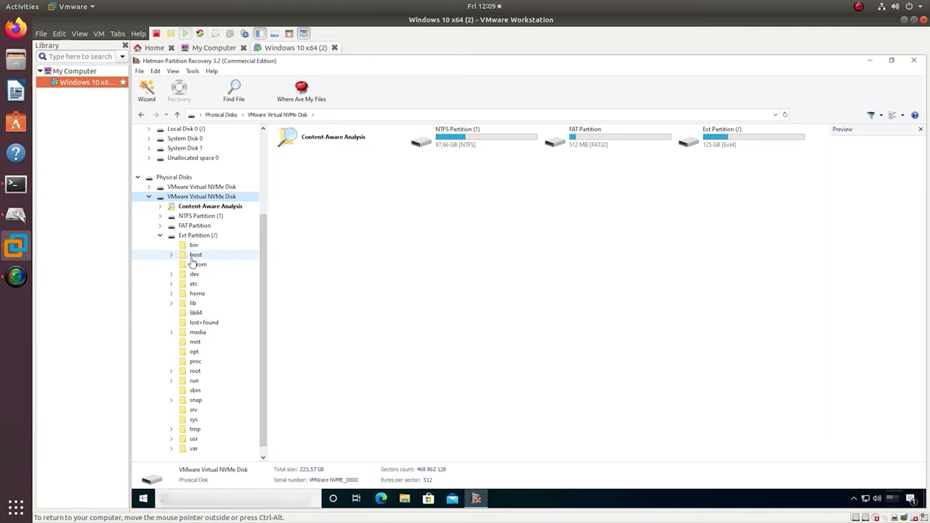
click(171, 294)
click(193, 304)
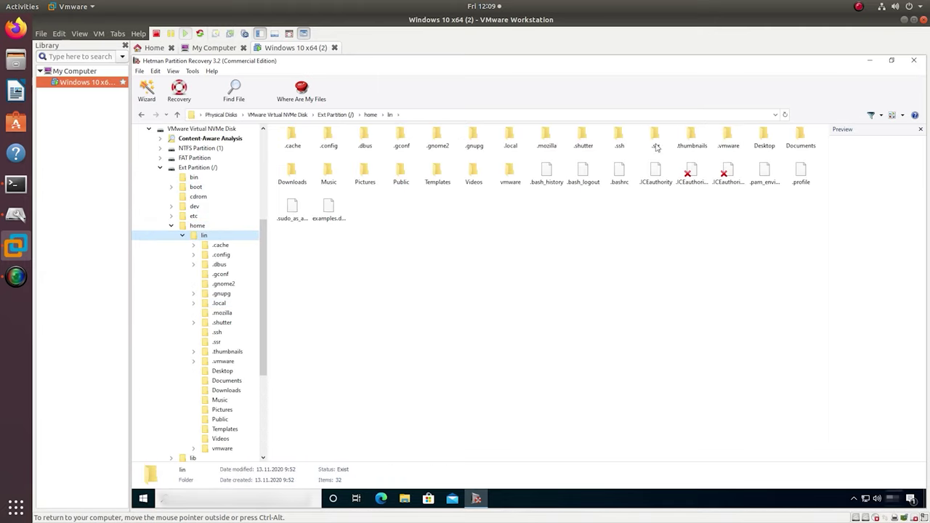
double_click(794, 144)
- Go back up to the lin folder, then show the Physical Disks list
click(177, 114)
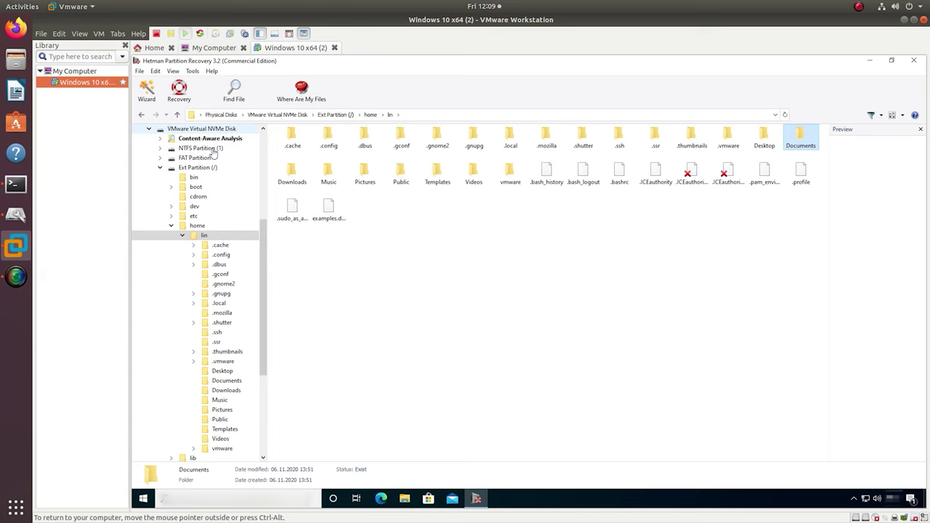
scroll(264, 207, up, 3)
click(174, 207)
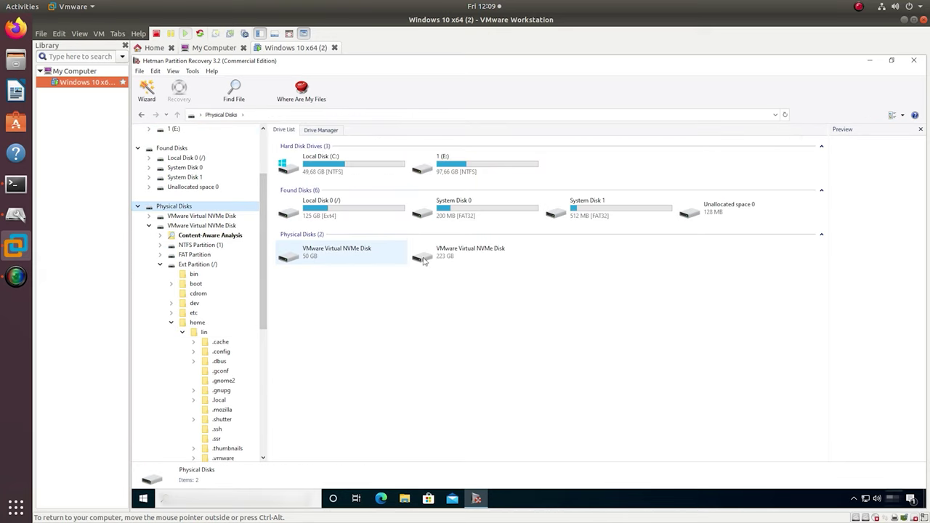
- Start a new full analysis of the 223 GB NVMe disk
click(473, 253)
right_click(477, 260)
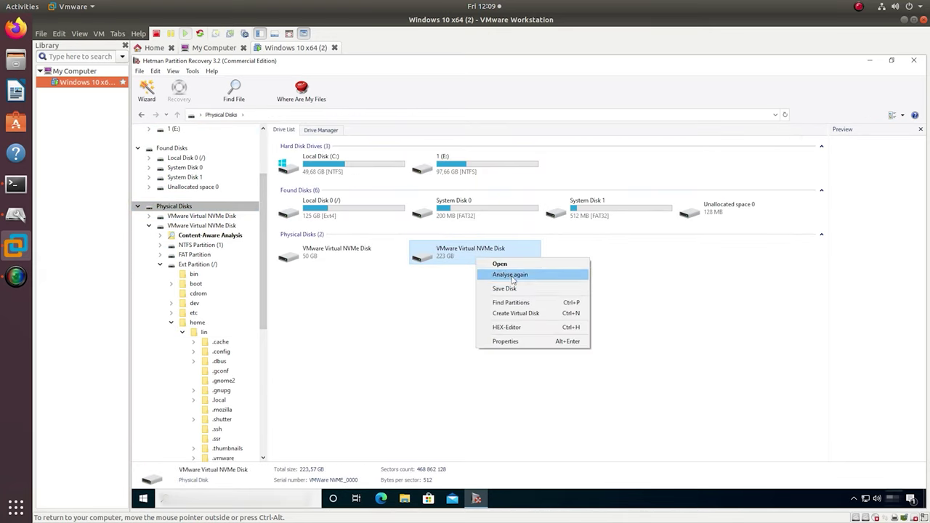
click(511, 274)
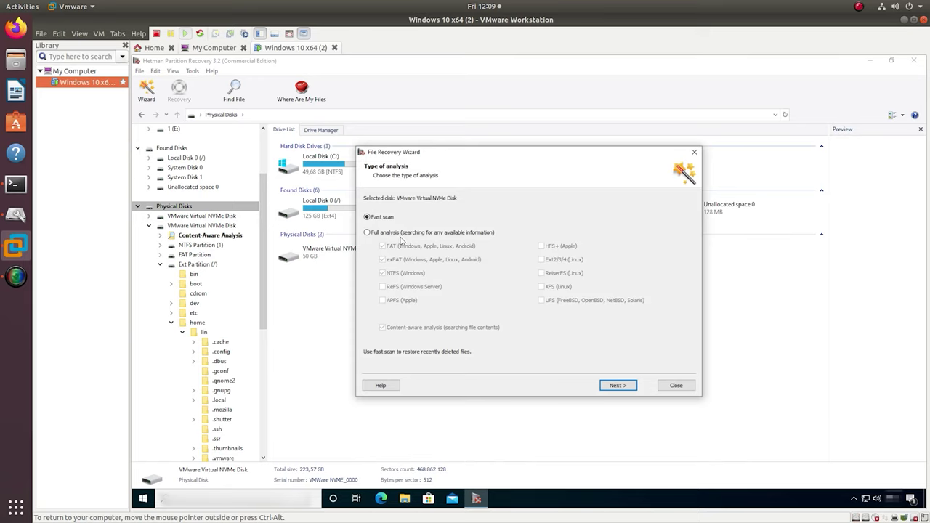
click(391, 234)
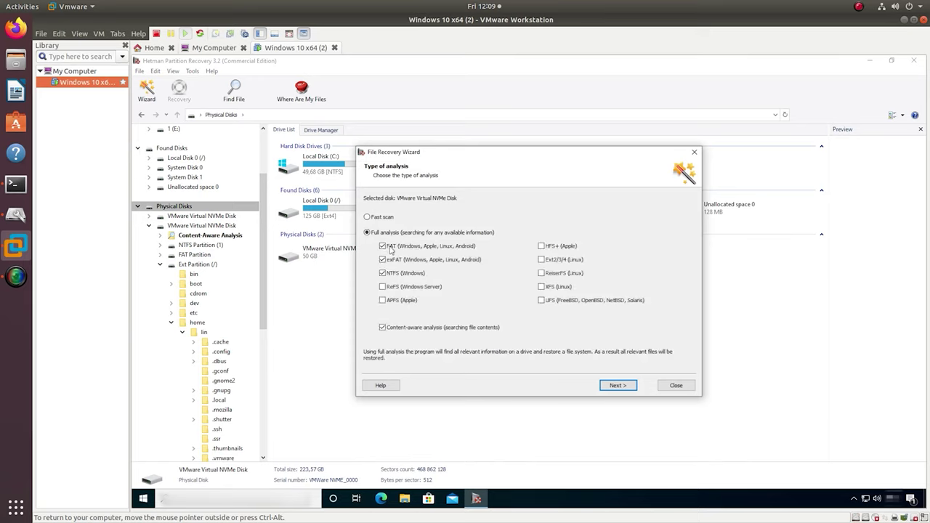
- Limit the scan to Ext2/3/4 with content-aware analysis off, then run it to completion
click(388, 248)
click(385, 259)
click(385, 273)
click(542, 260)
click(383, 328)
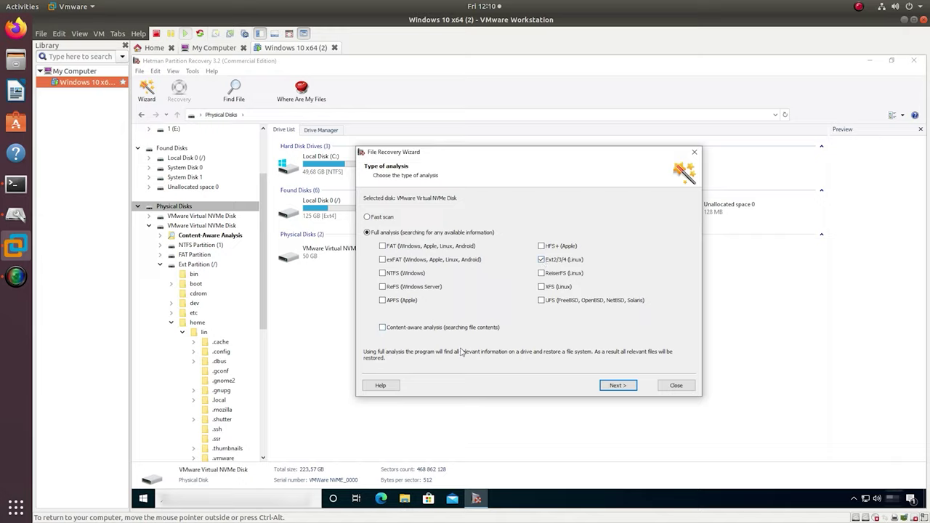
click(622, 391)
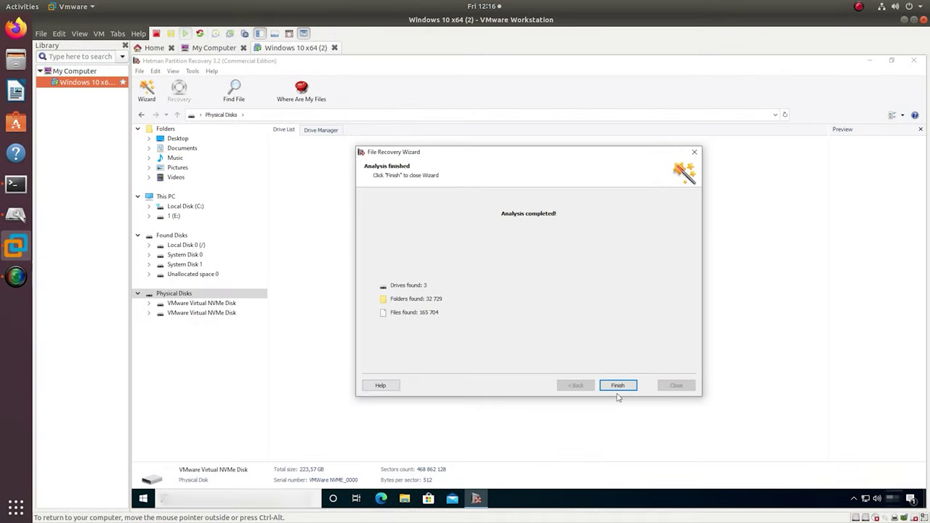
click(618, 385)
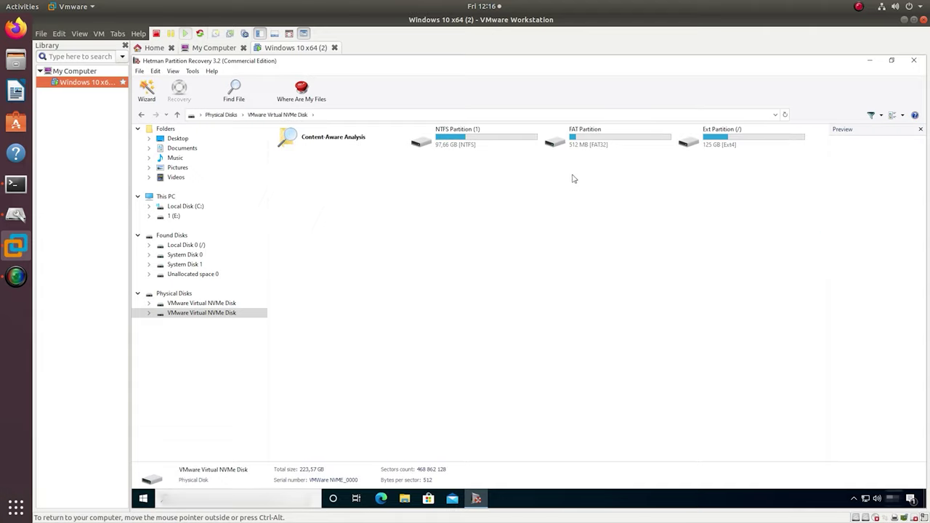
- Browse the Ext partition to home/lin/Documents and show its files as large icons
double_click(709, 144)
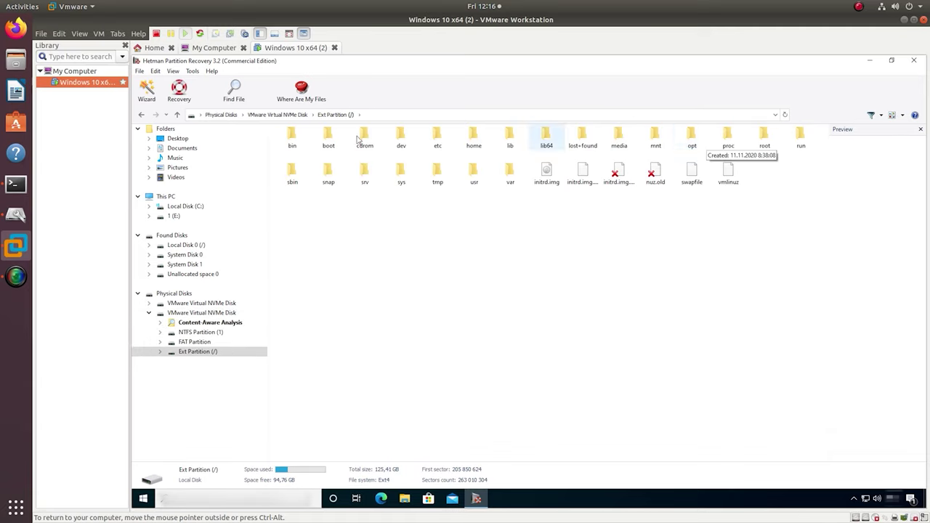
double_click(473, 144)
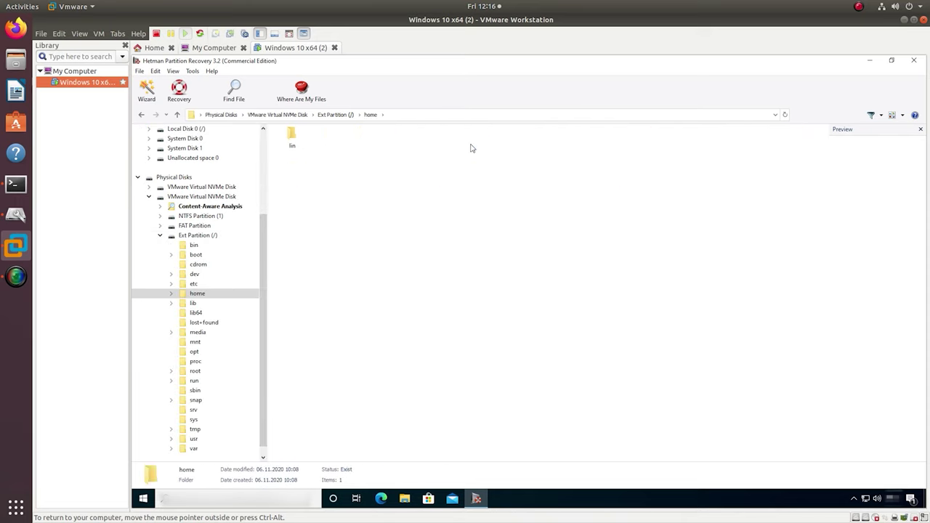
double_click(291, 137)
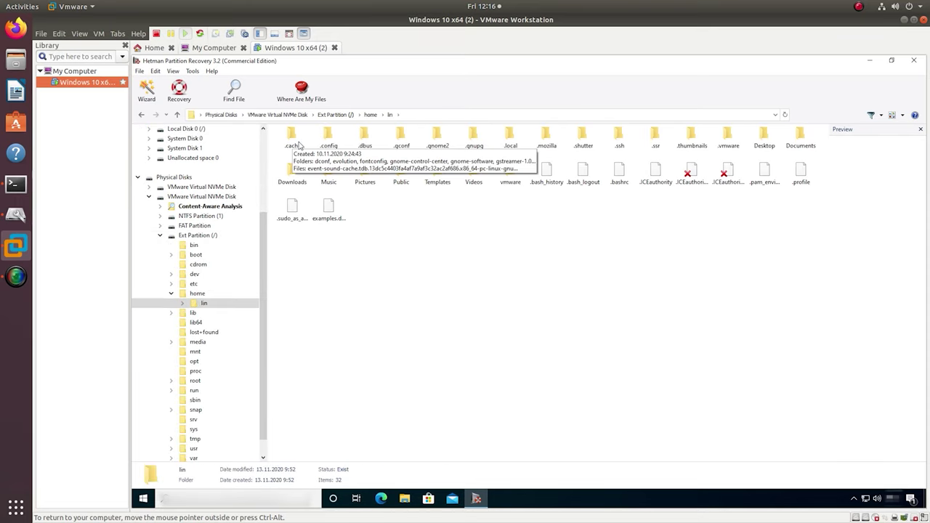
double_click(799, 138)
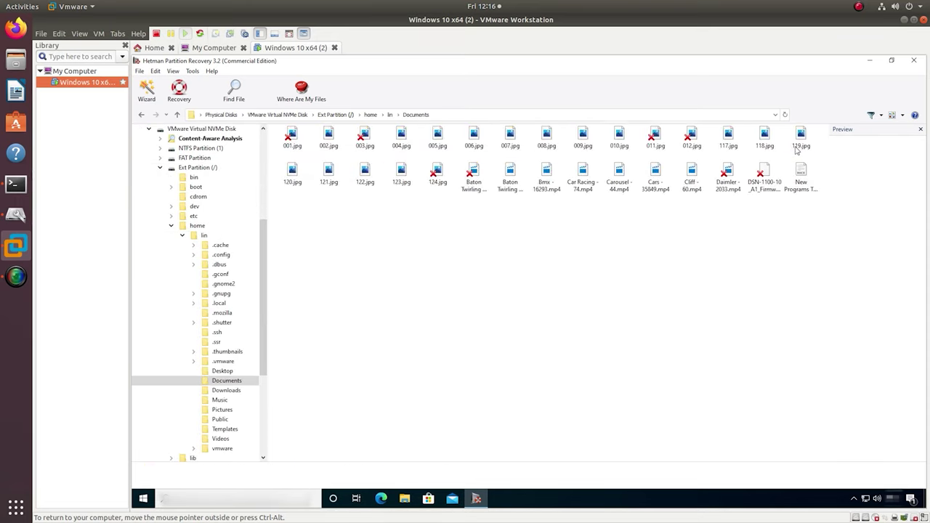
click(902, 115)
click(883, 128)
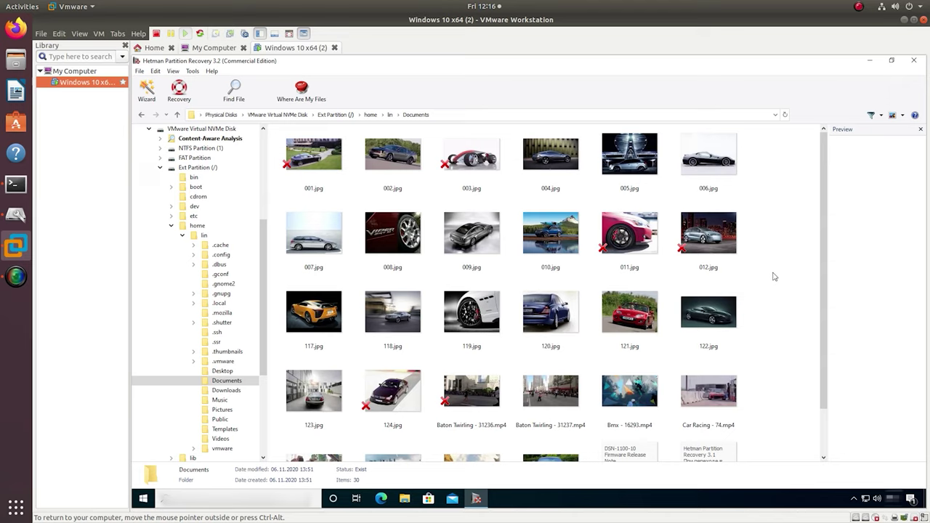
- Select 001.jpg, 003.jpg, 011.jpg, 012.jpg, Baton Twirling - 31236.mp4 and 124.jpg together
click(314, 165)
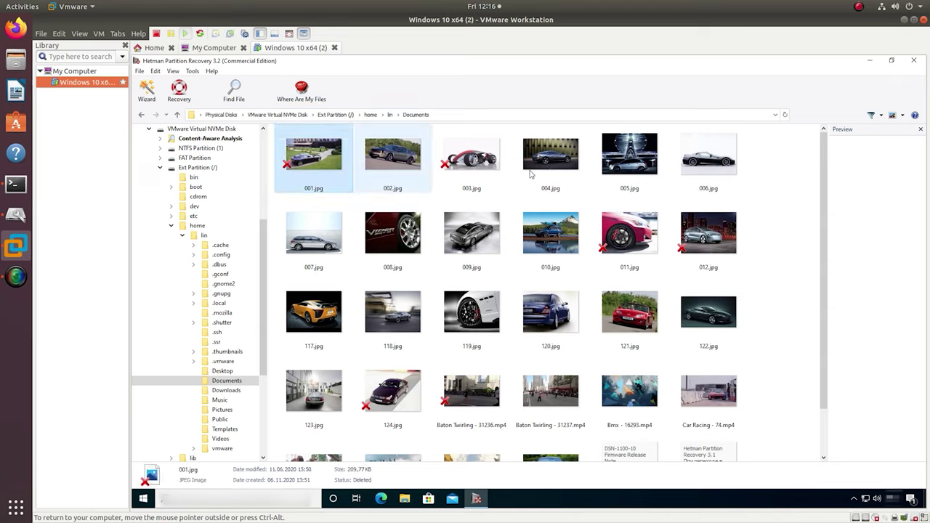
ctrl+click(462, 172)
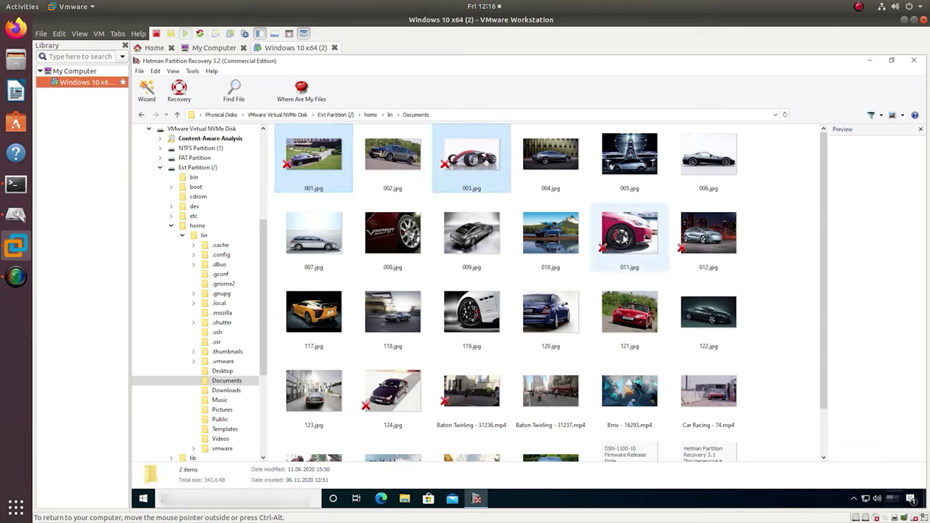
ctrl+click(622, 240)
ctrl+click(715, 242)
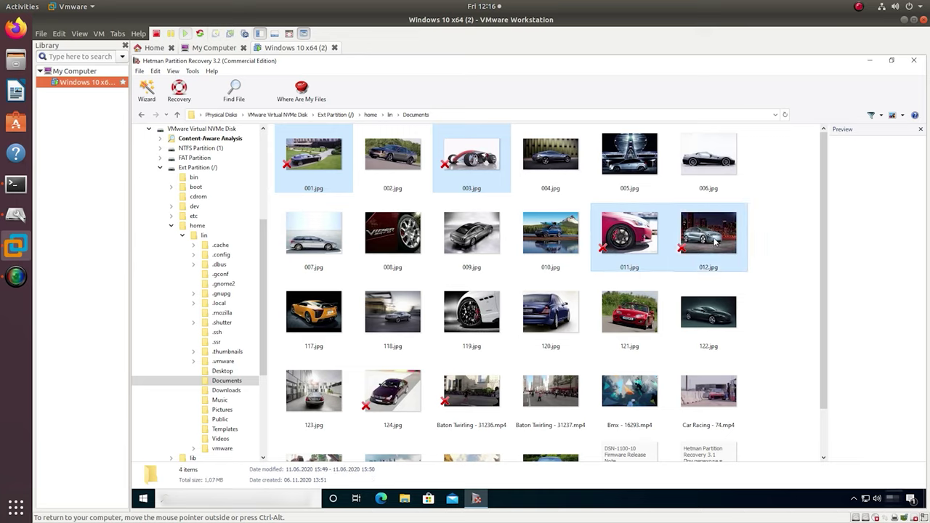
ctrl+click(480, 394)
ctrl+click(399, 394)
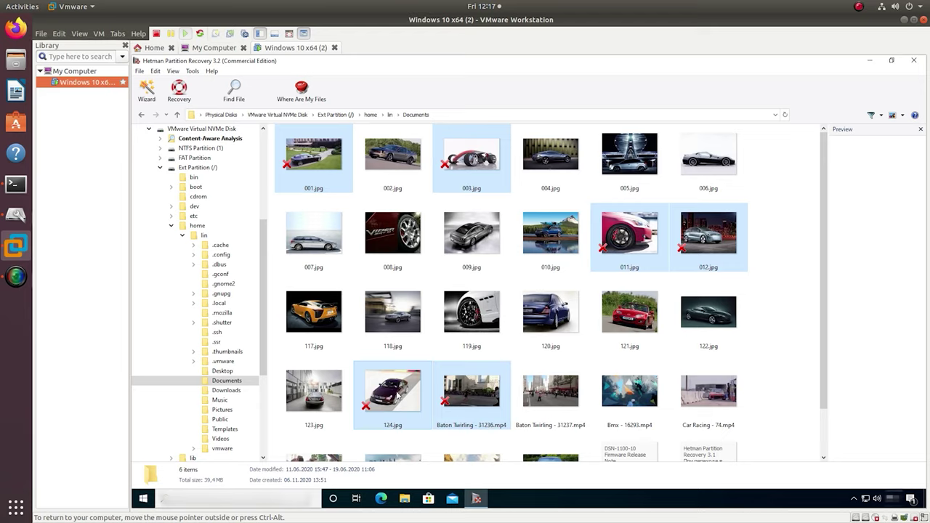
- Recover the six selected files to the hard disk at C:\Restored Files\
click(179, 93)
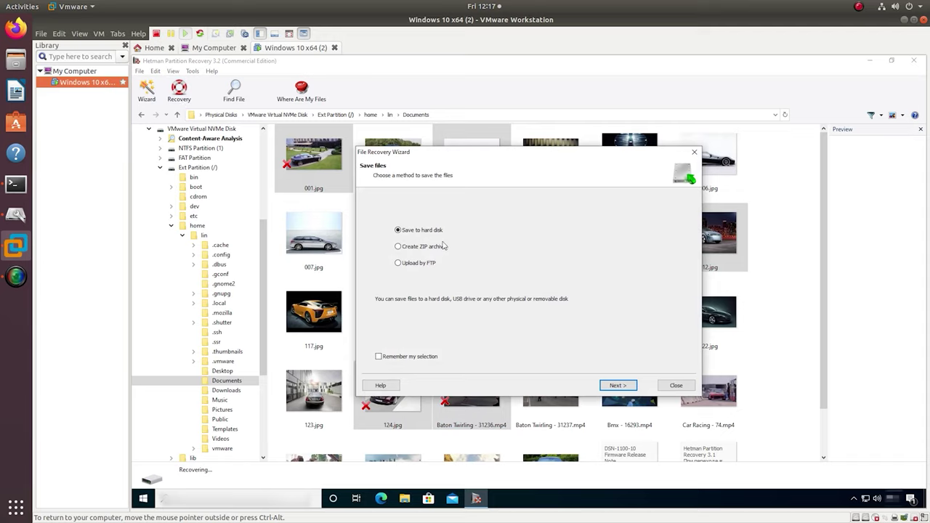
click(617, 386)
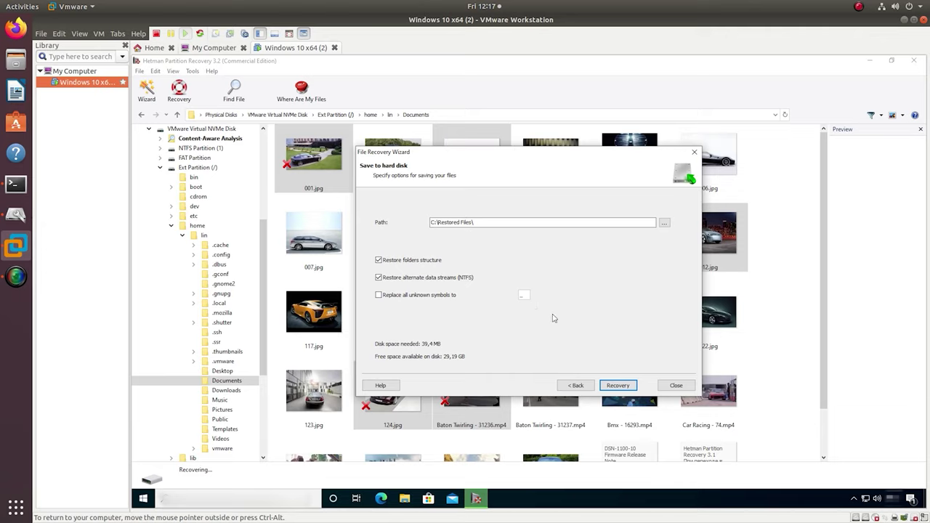
click(619, 386)
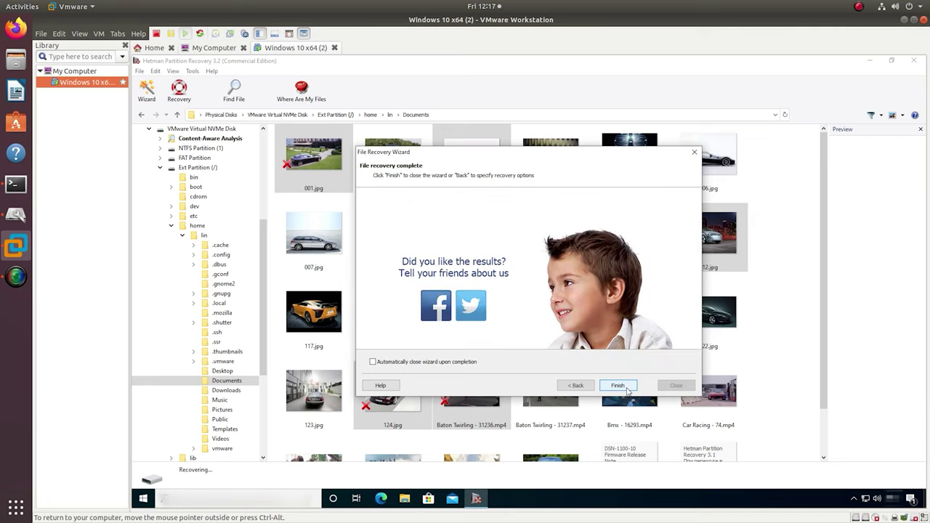
click(627, 389)
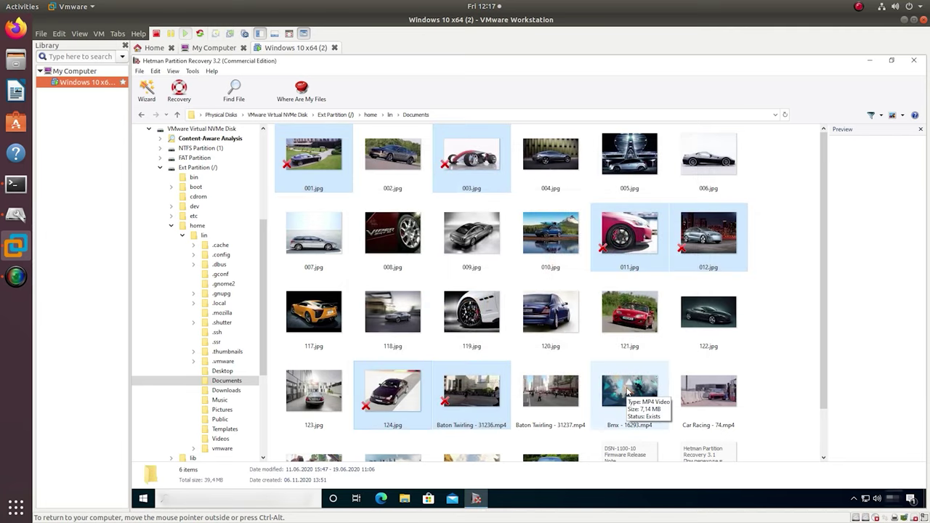